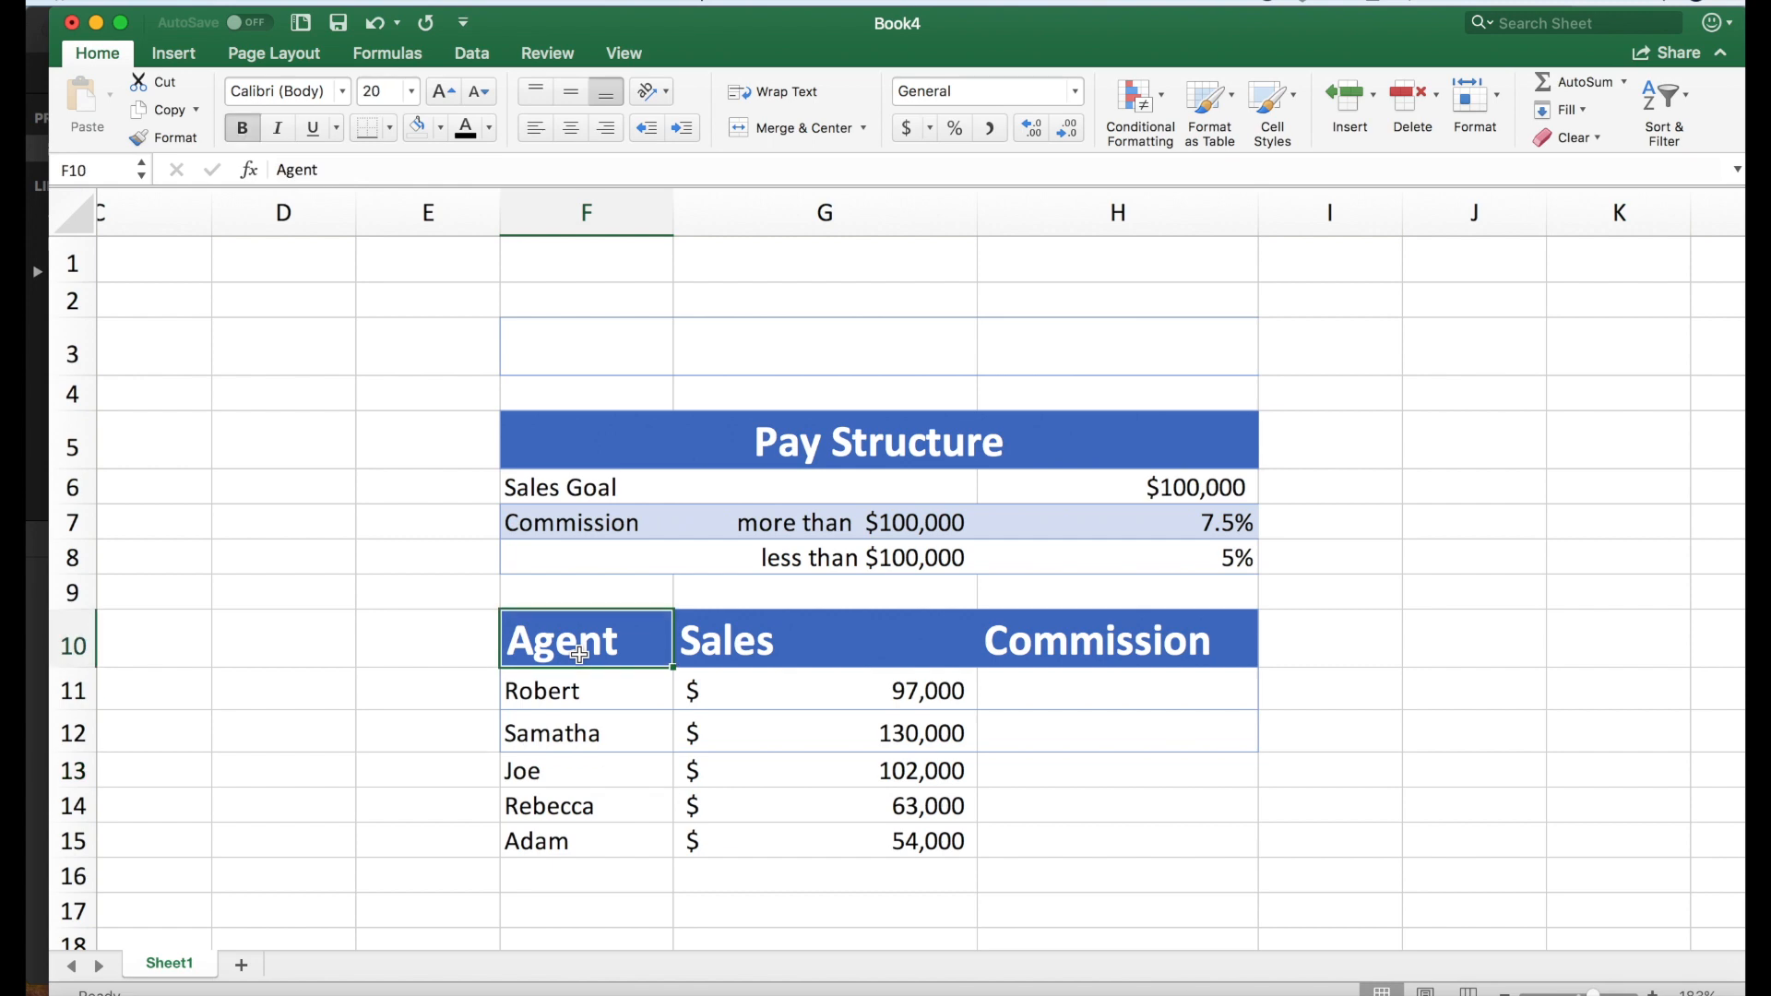
Look over the agent table, going through the agent names in F11:F15 and the commission cells H11:H15.
{"action": "key", "text": "Down"}
{"action": "key", "text": "Down"}
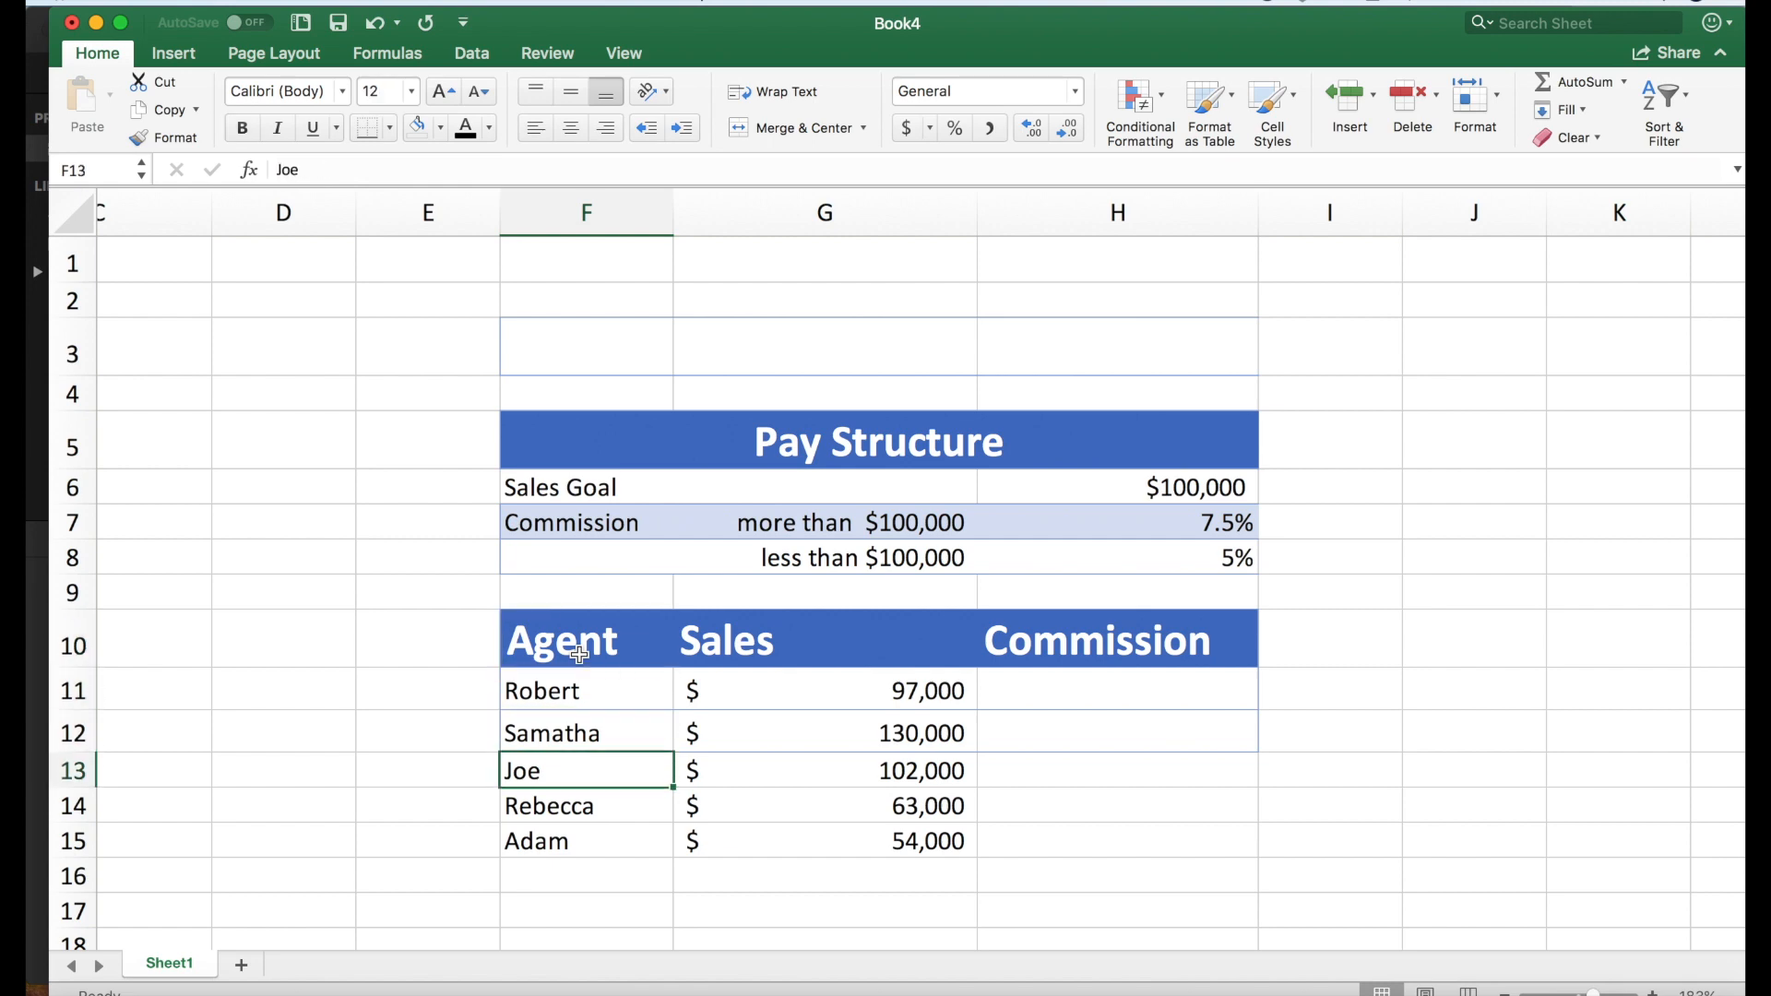
{"action": "key", "text": "Down"}
{"action": "key", "text": "Down"}
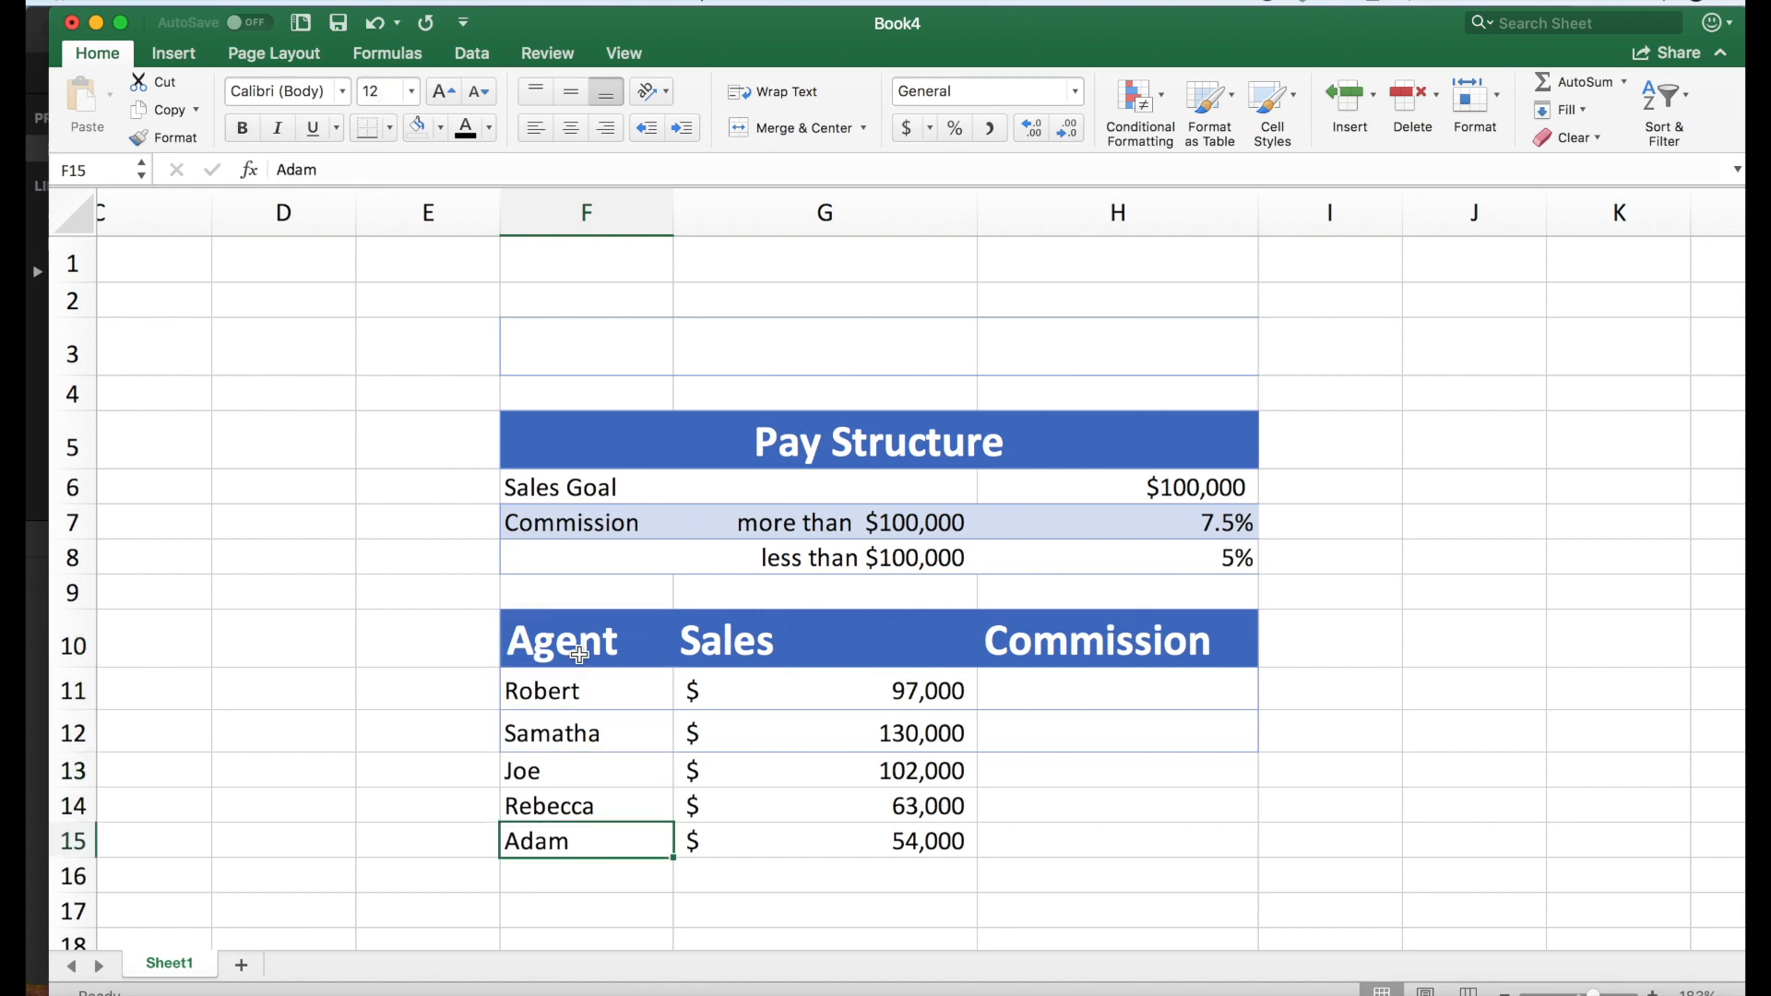
{"action": "key", "text": "Right"}
{"action": "key", "text": "Right"}
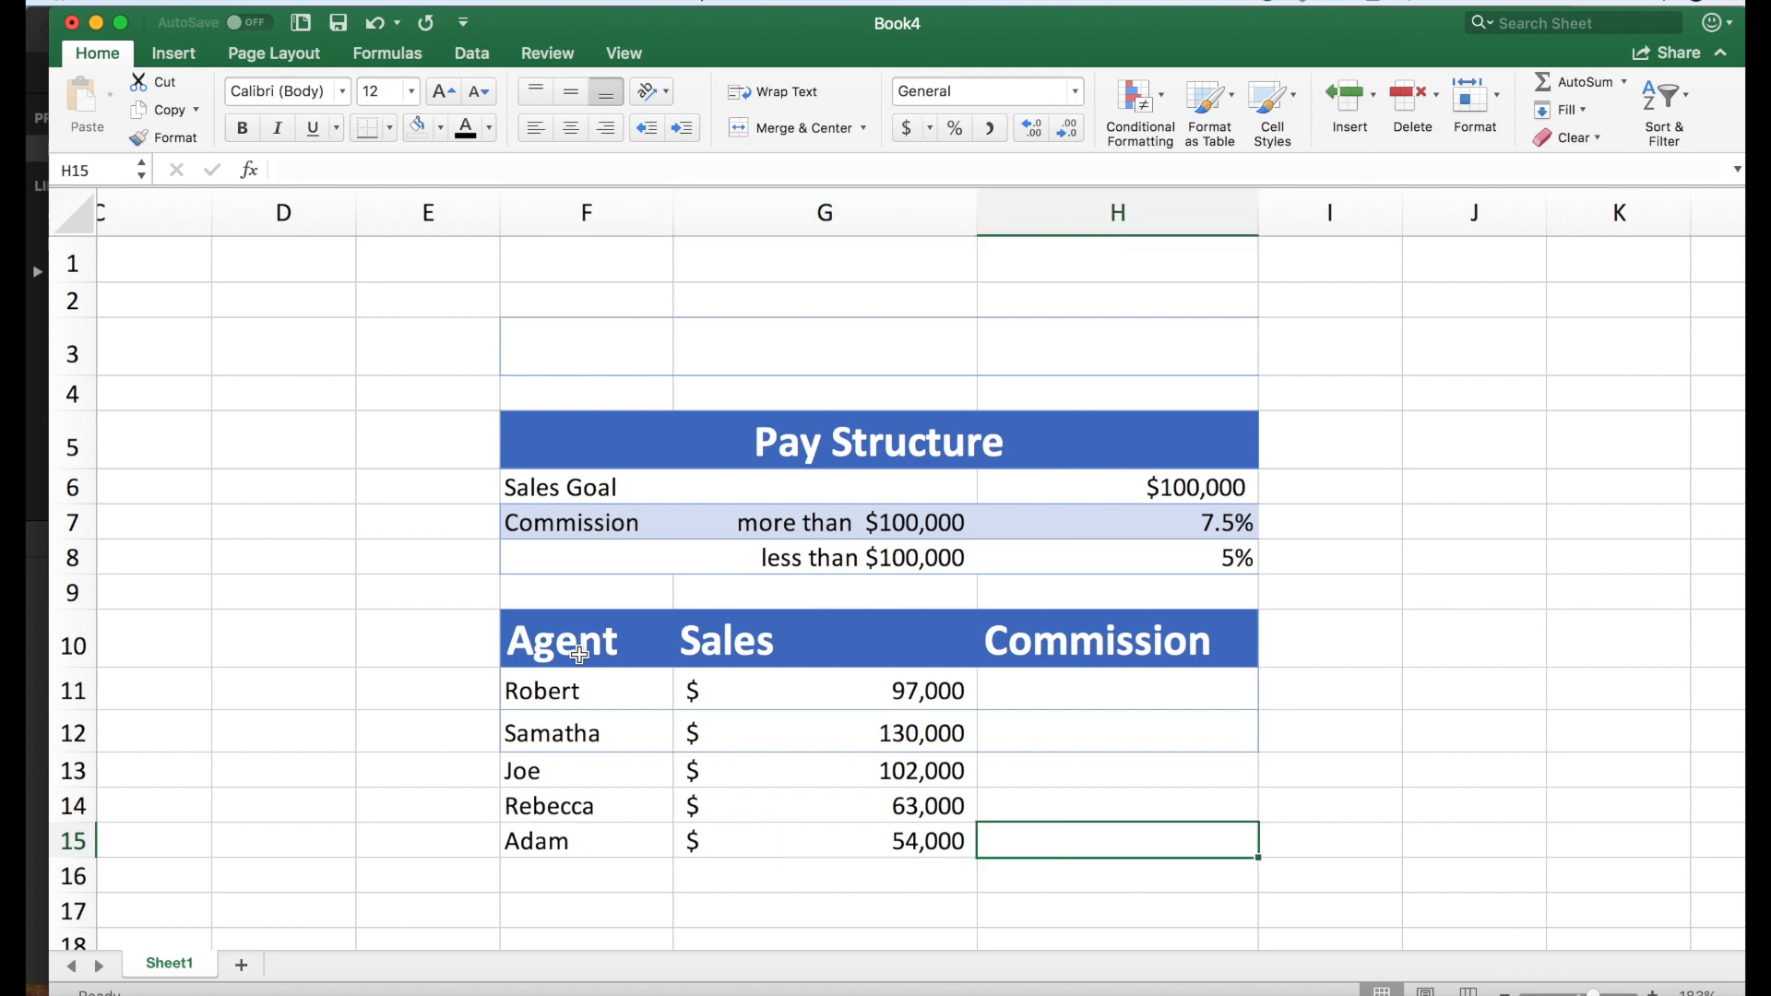
{"action": "left_click", "coordinate": [1053, 684]}
{"action": "key", "text": "Down"}
{"action": "key", "text": "Down"}
{"action": "key", "text": "Down"}
{"action": "key", "text": "Down"}
Examine the pay structure: the sales goal in H6 and the two commission rates in H7 and H8.
{"action": "left_click", "coordinate": [1218, 486]}
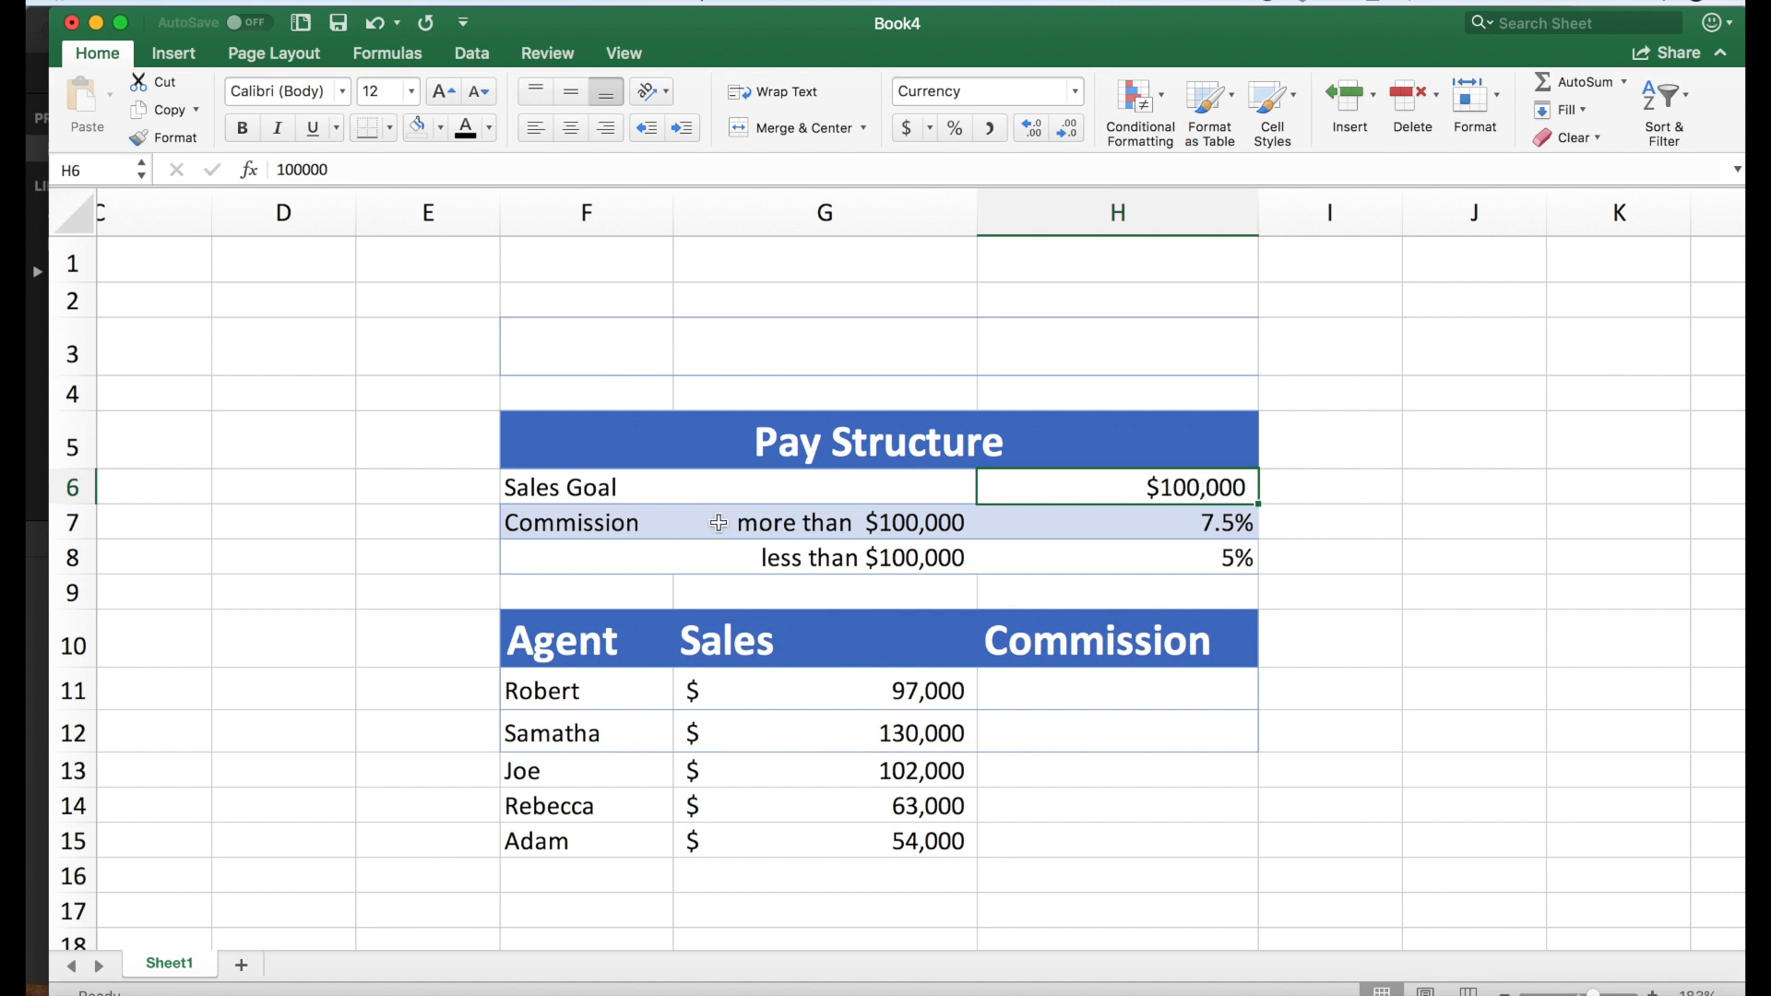
{"action": "left_click", "coordinate": [600, 535]}
{"action": "left_click", "coordinate": [817, 533]}
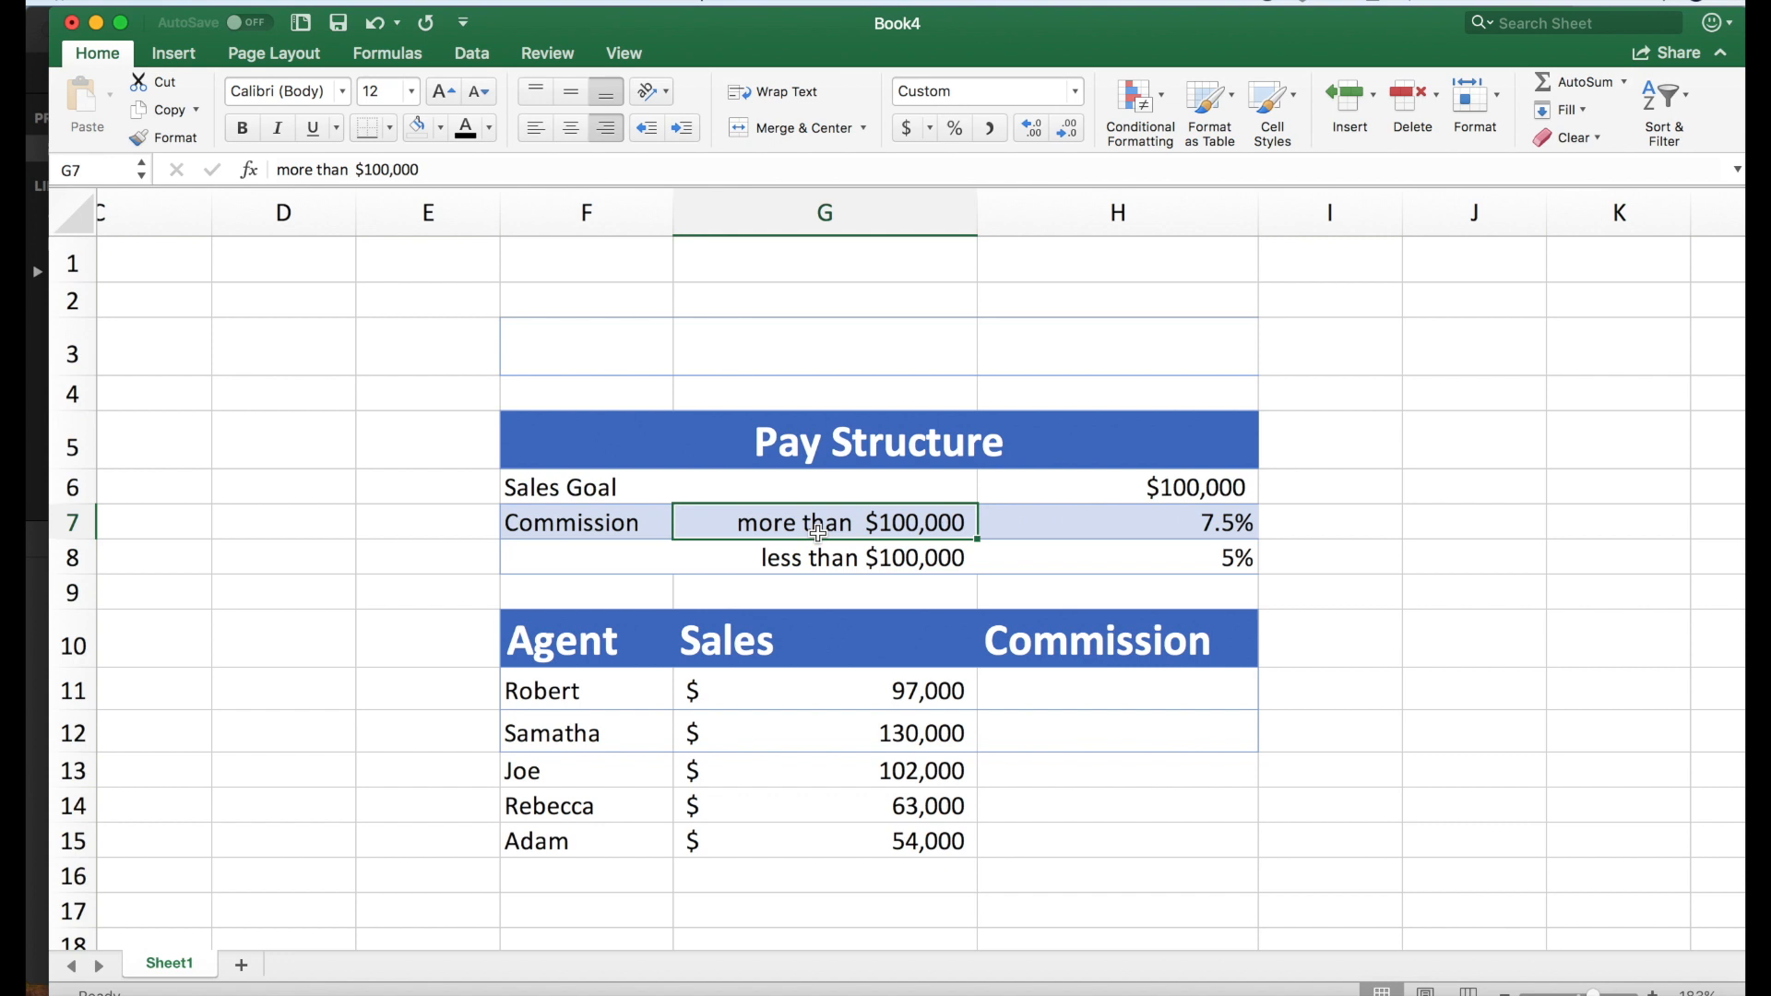
{"action": "key", "text": "Right"}
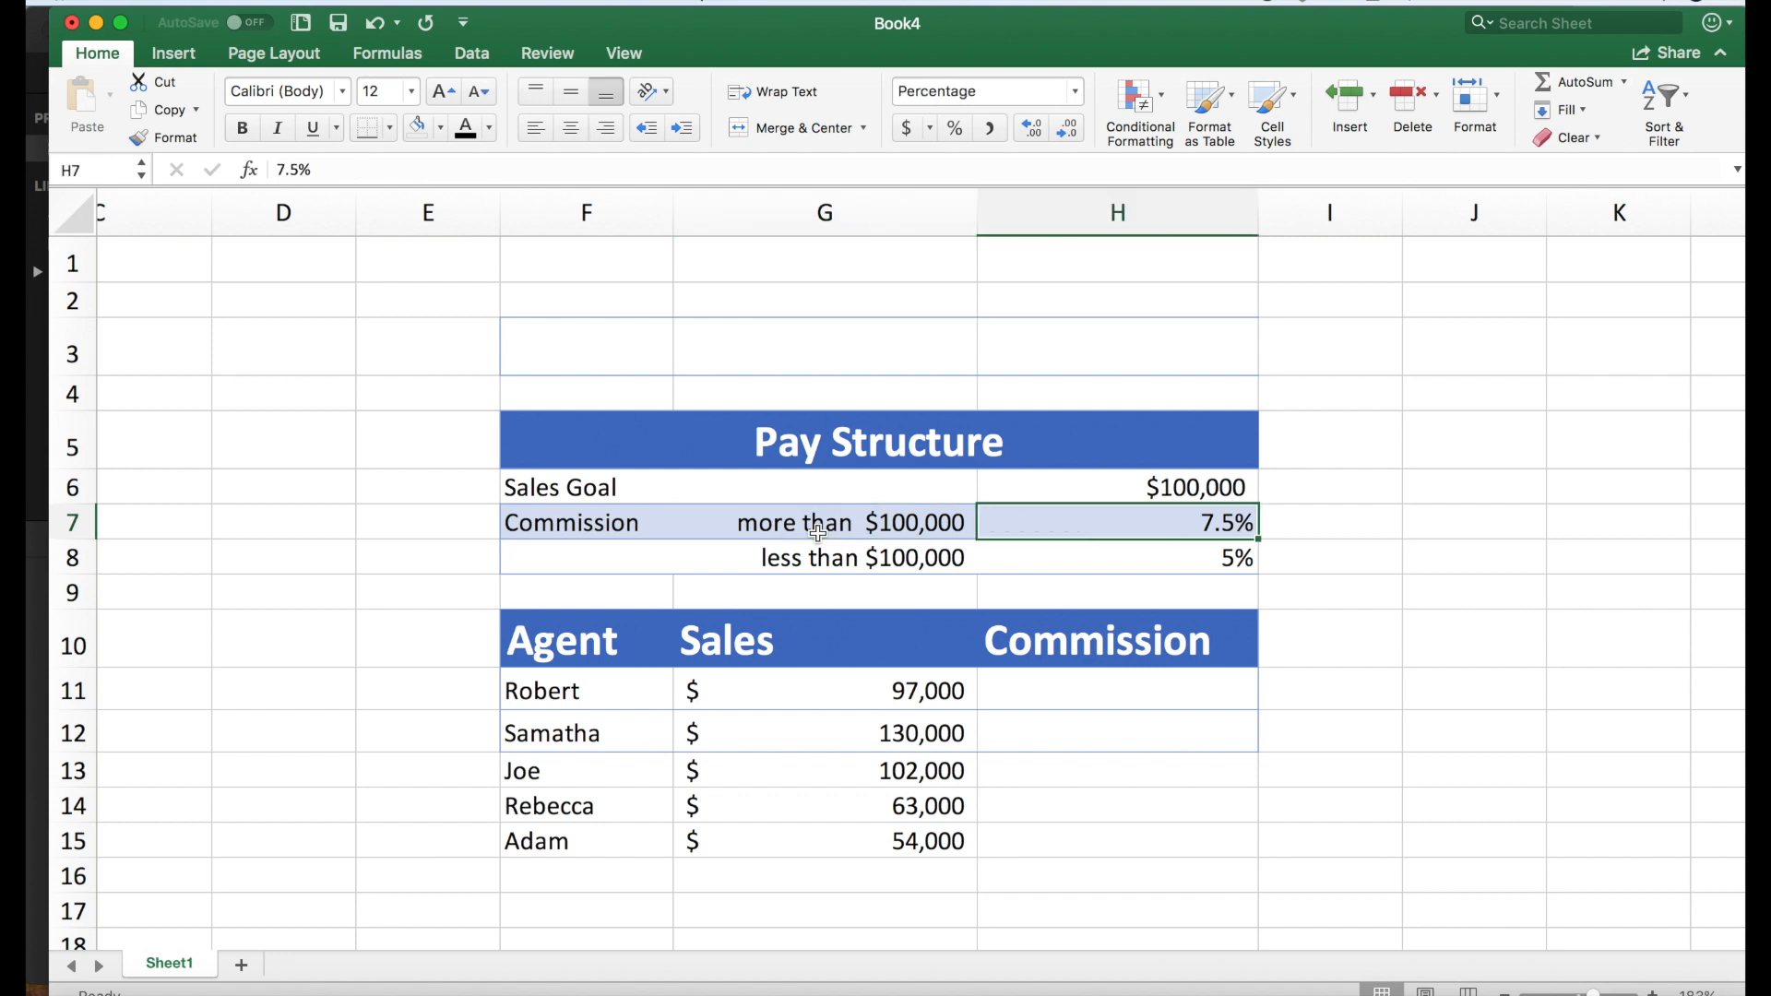
{"action": "left_click", "coordinate": [814, 554]}
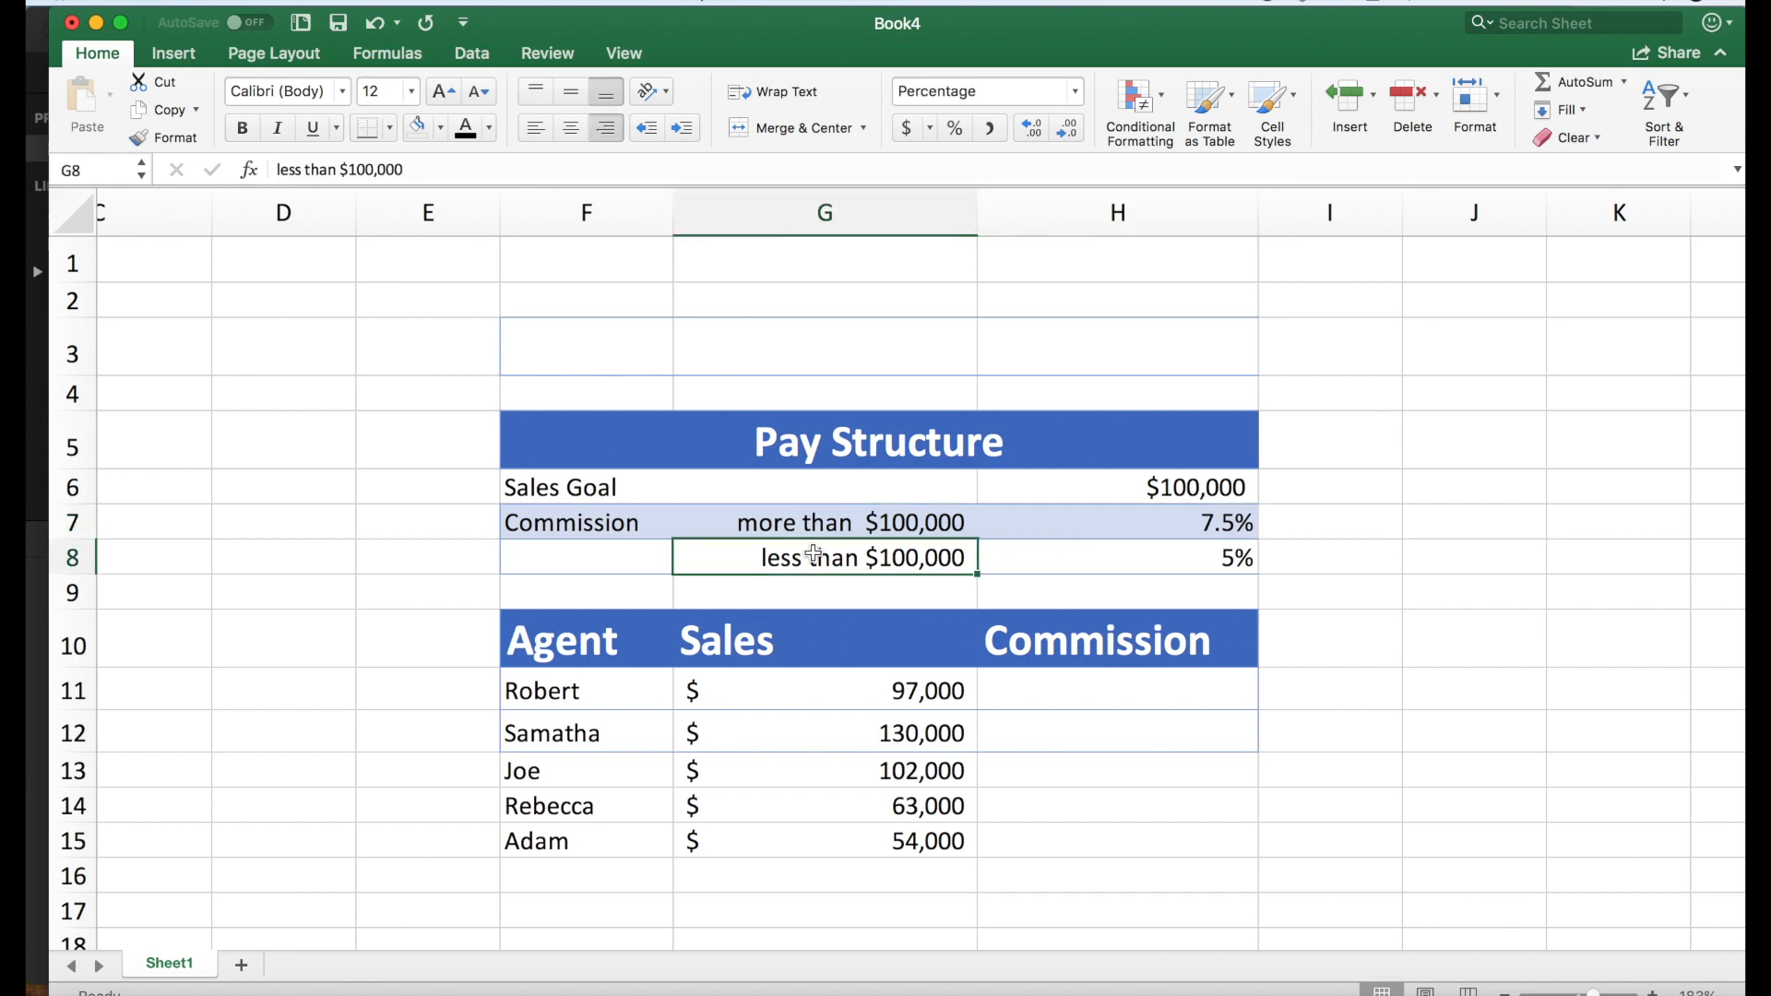
{"action": "key", "text": "Right"}
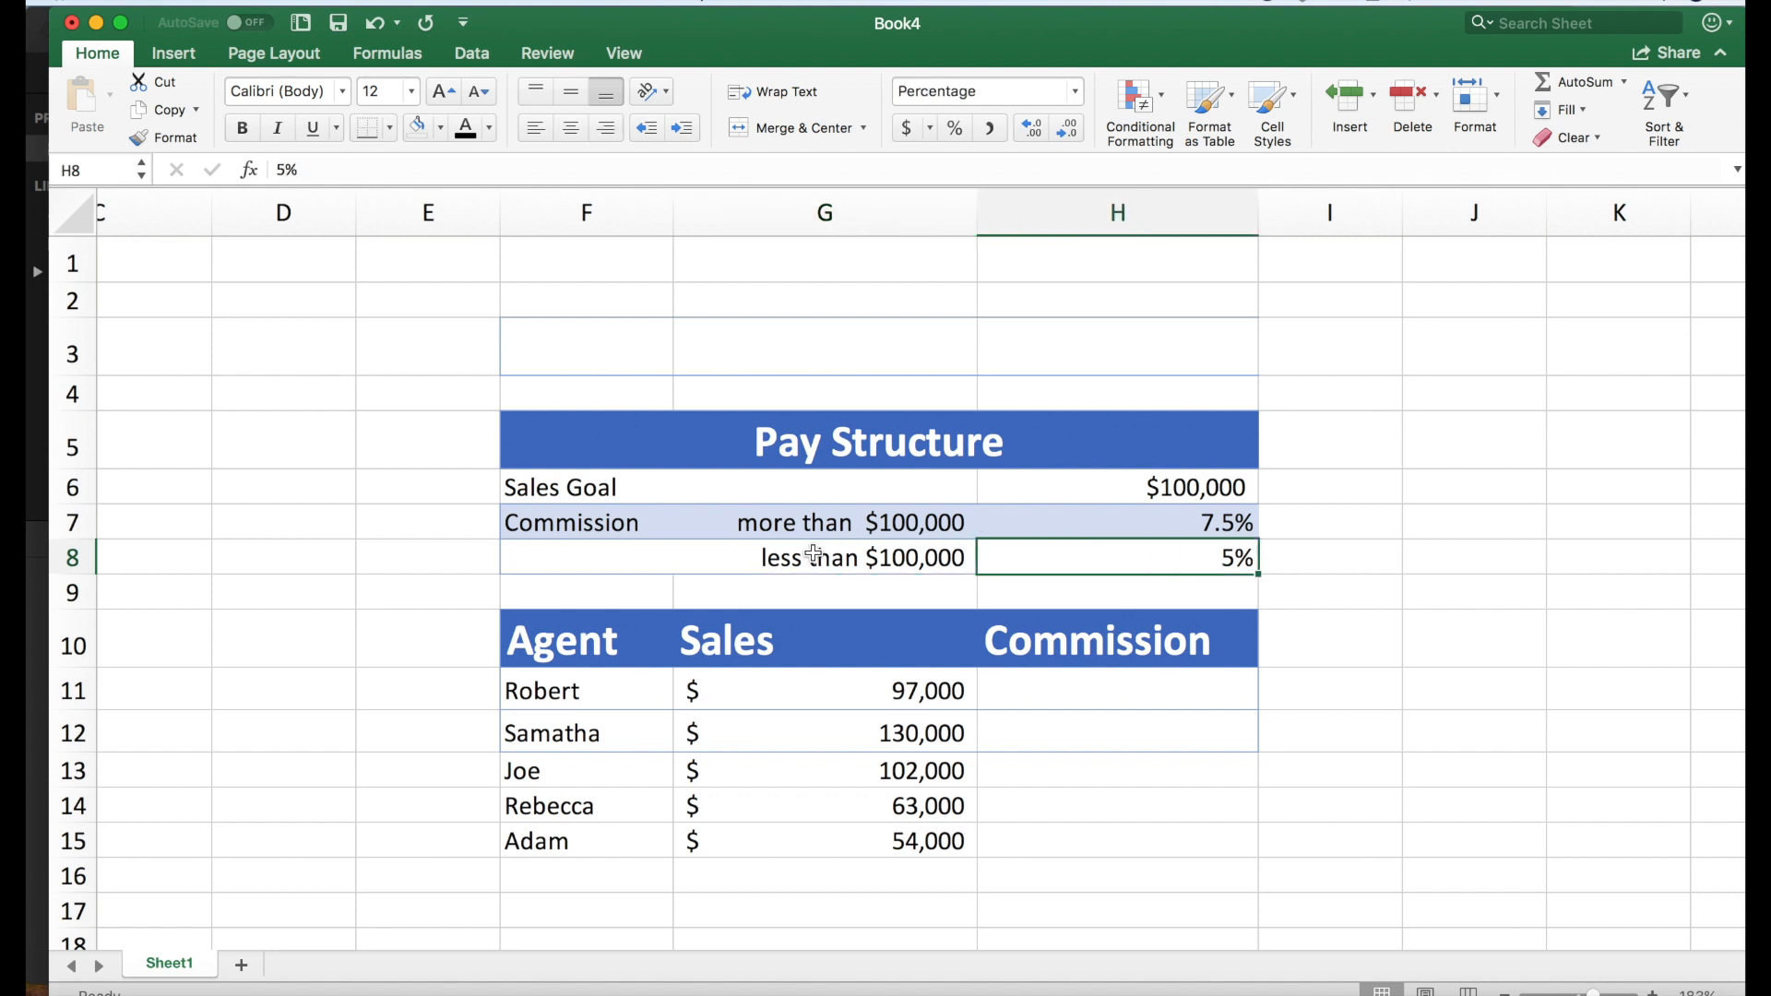
Start an IF formula in H11 with the logical test G11>H6, comparing the first agent's sales with the sales goal.
{"action": "left_click", "coordinate": [1042, 699]}
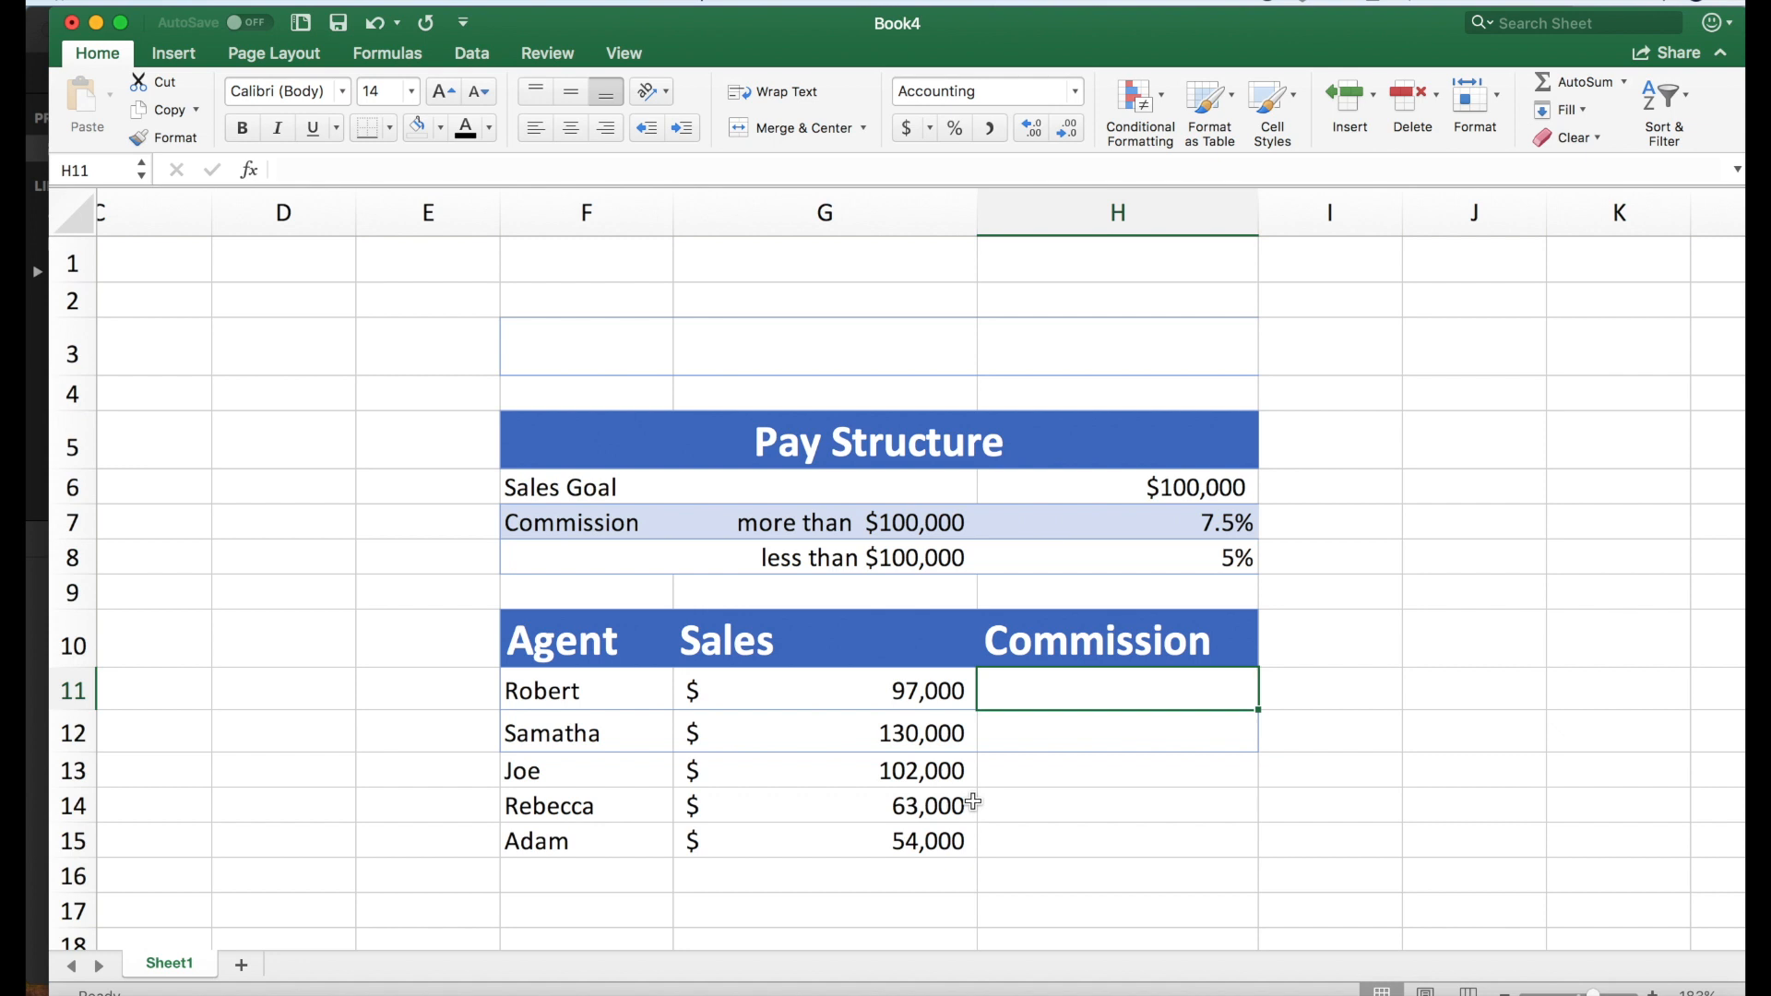
{"action": "type", "text": "="}
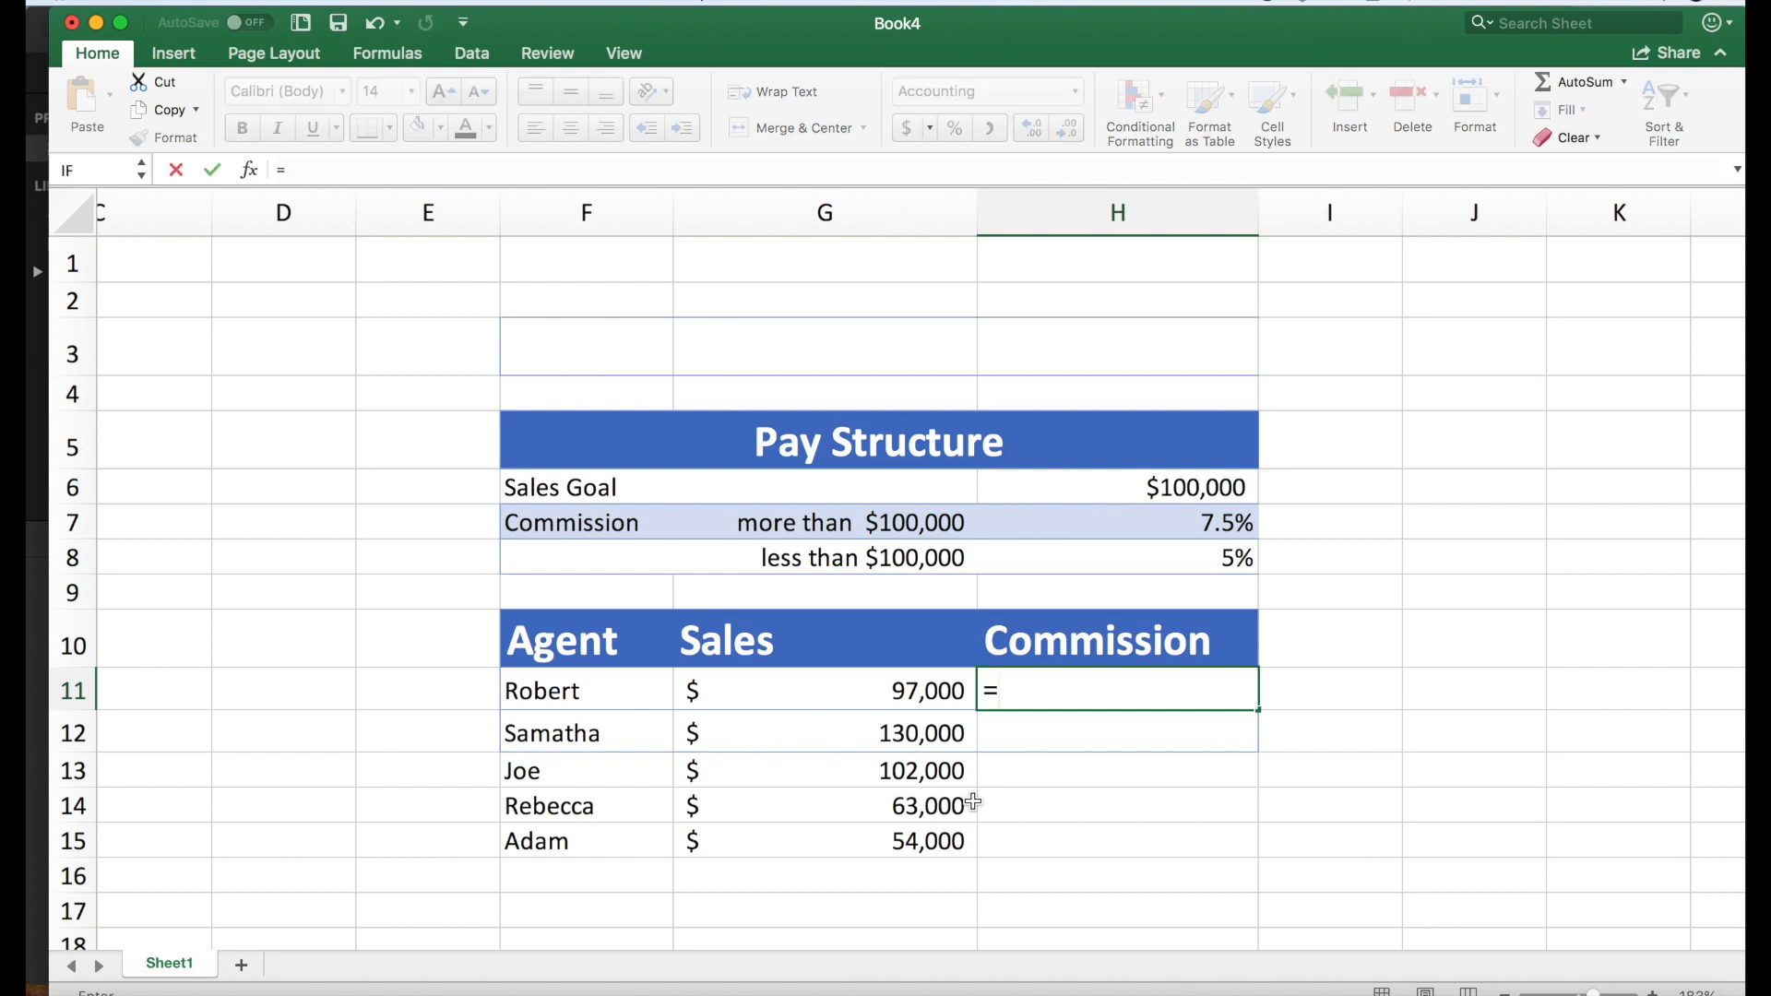
{"action": "type", "text": "IF"}
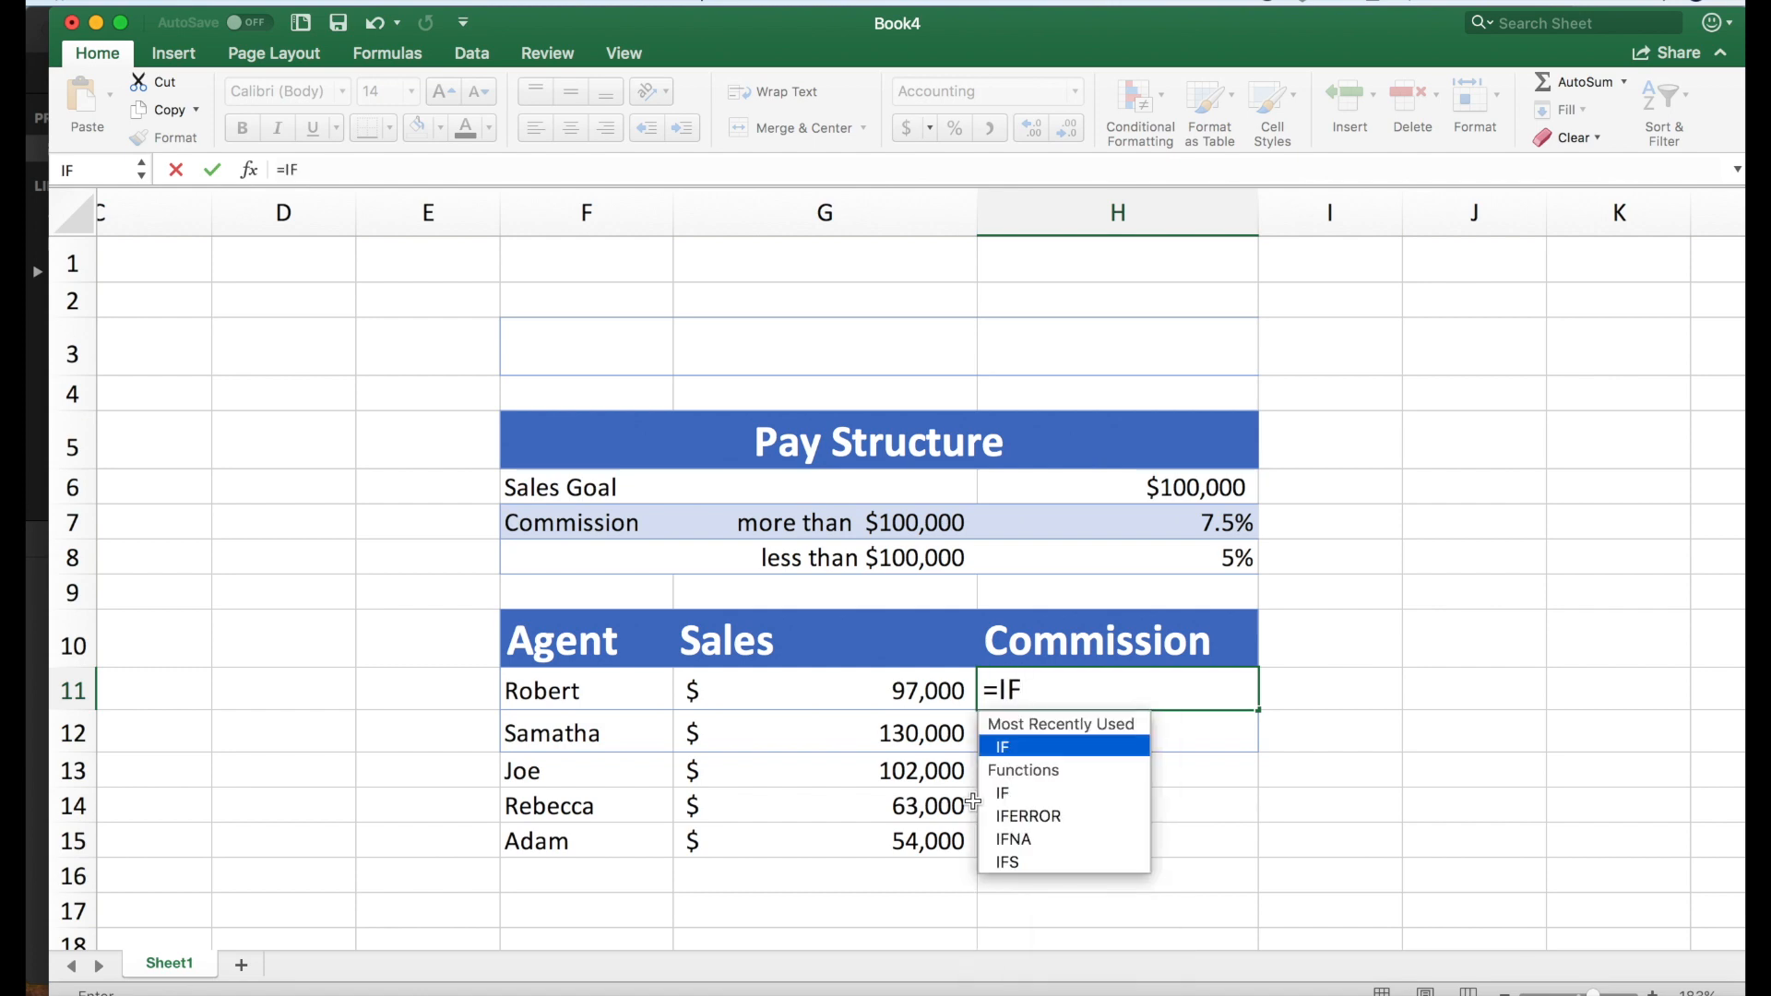
{"action": "key", "text": "Tab"}
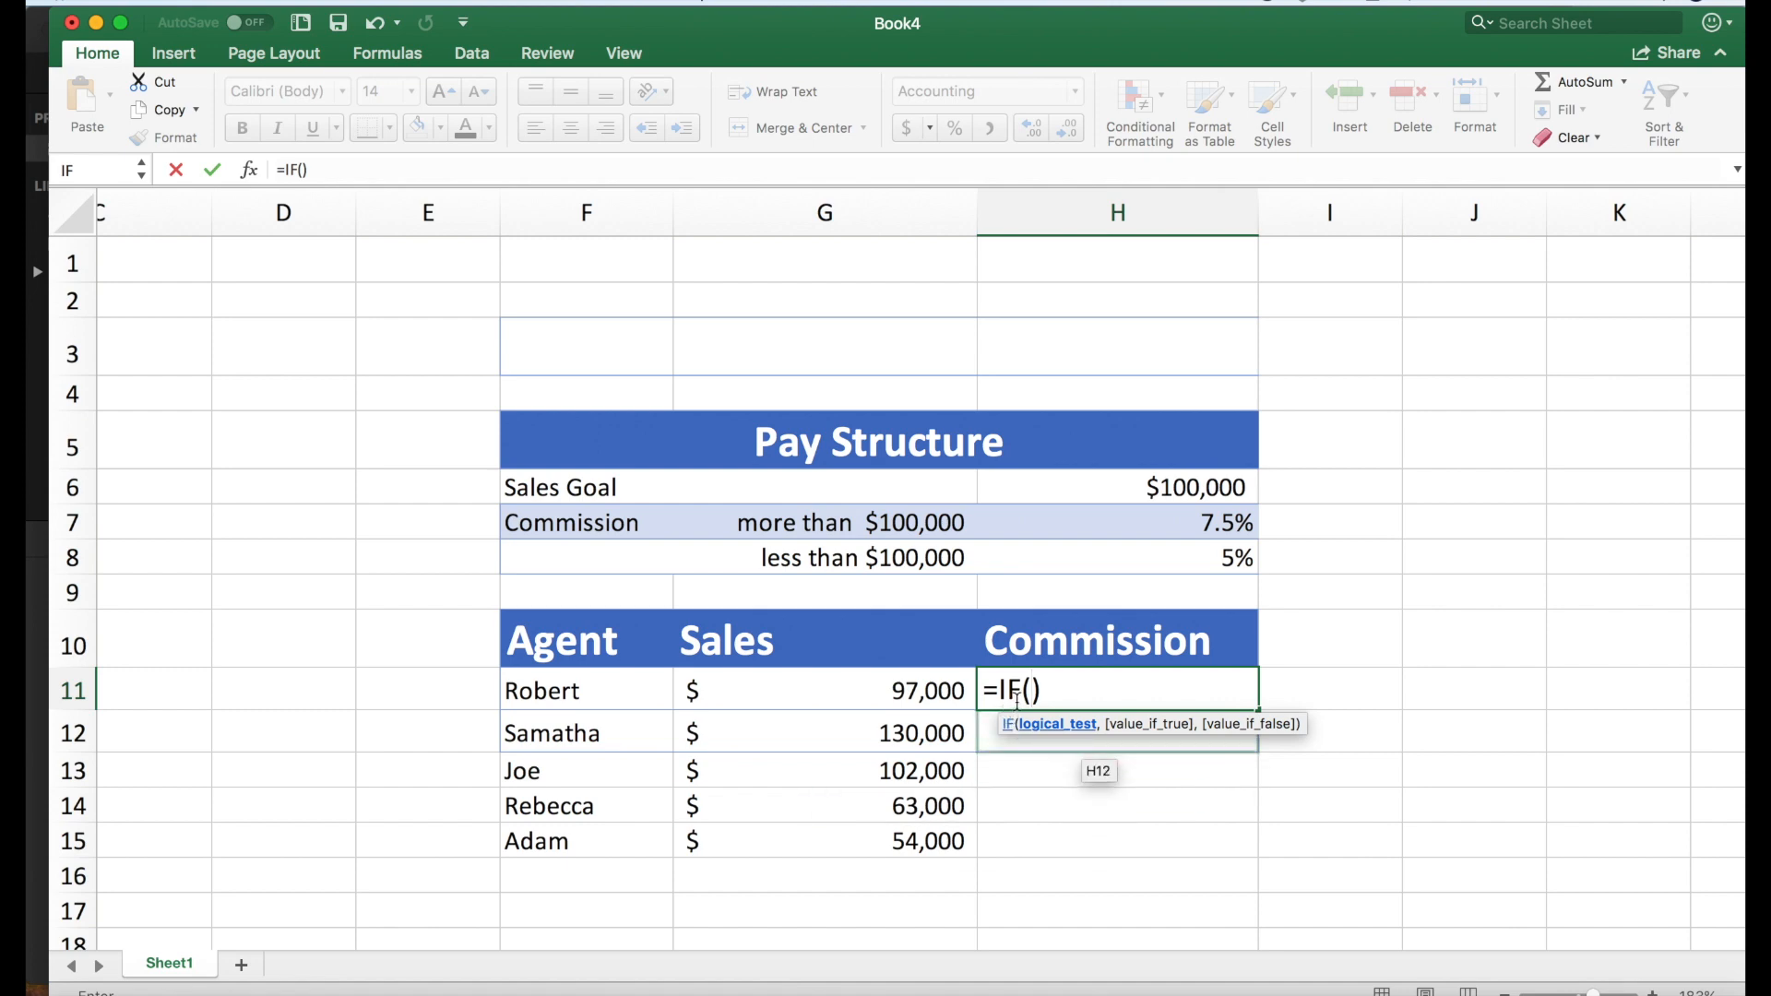
{"action": "left_click", "coordinate": [909, 692]}
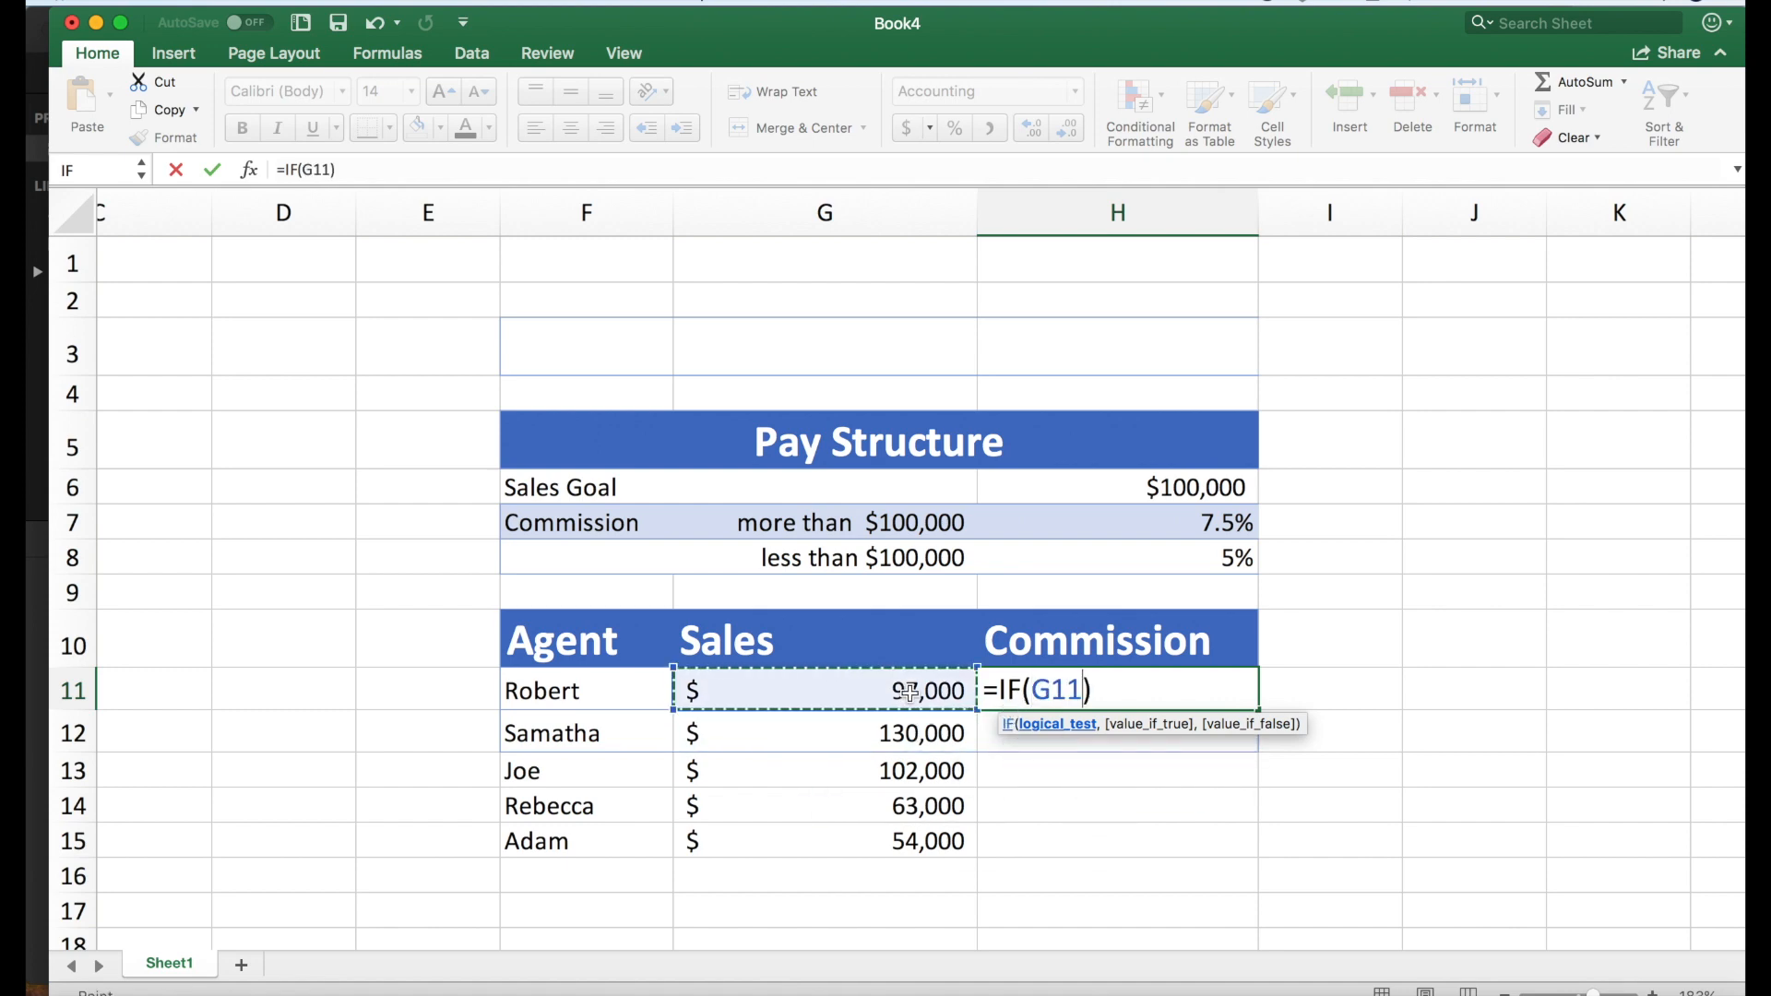
{"action": "type", "text": ">"}
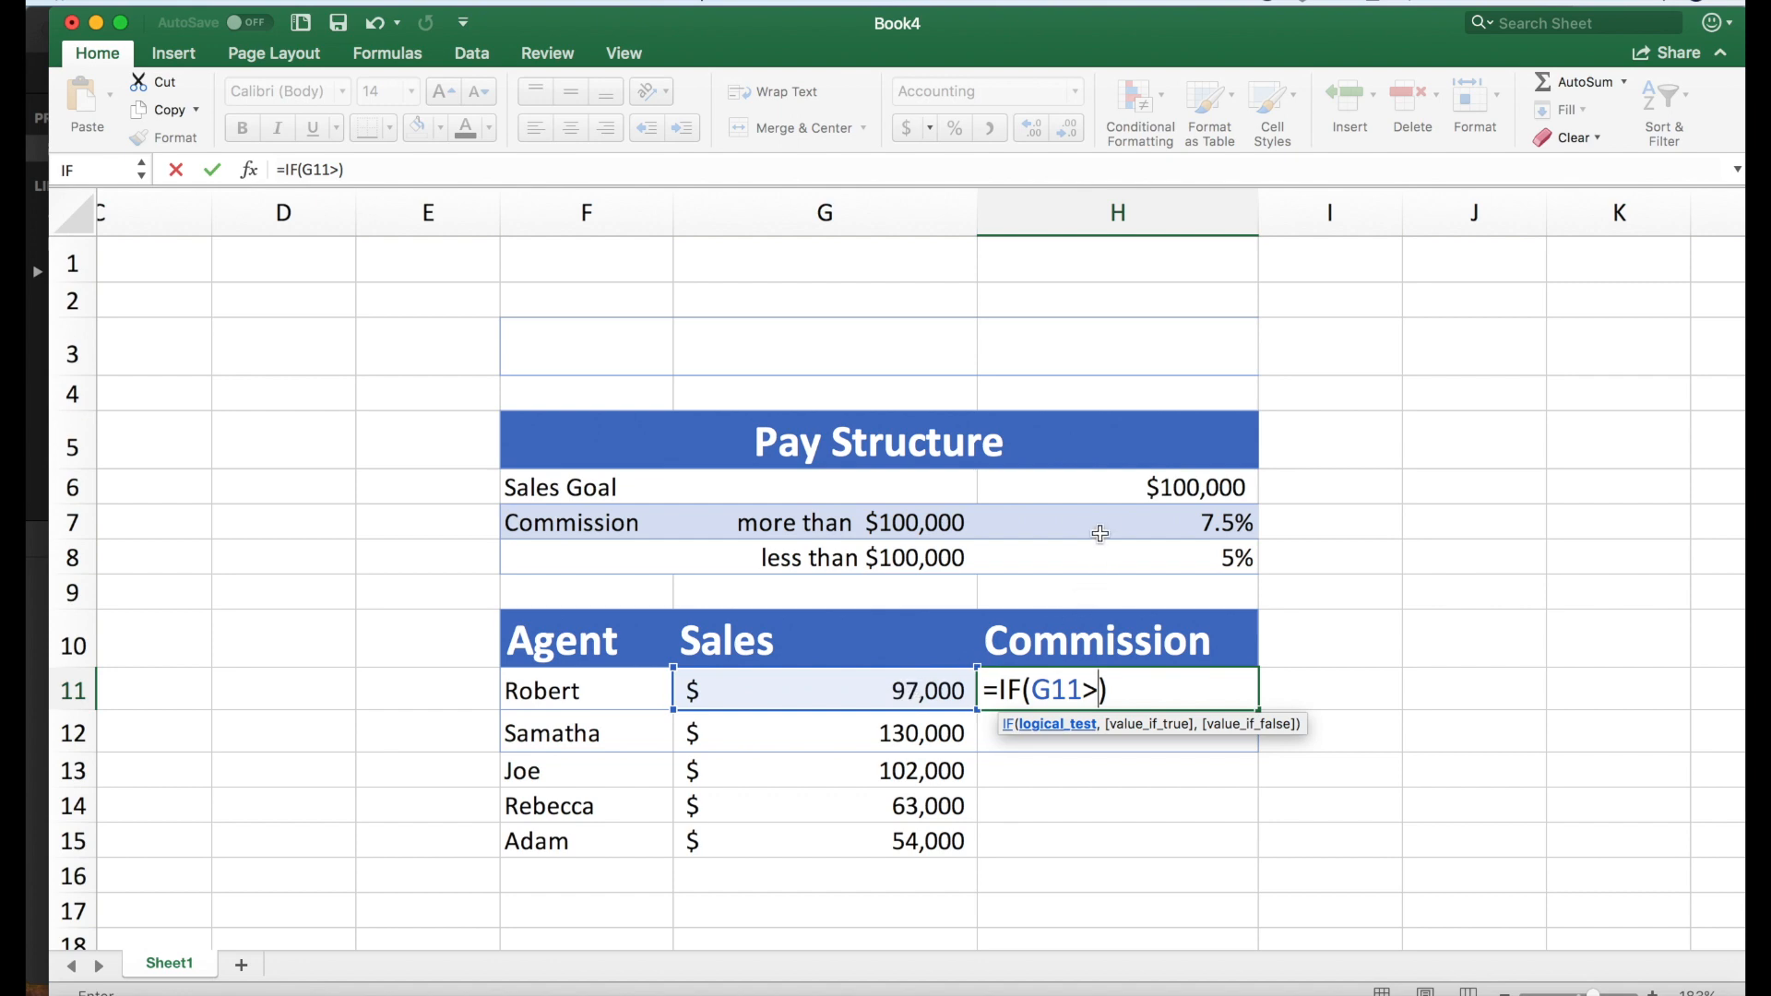
{"action": "left_click", "coordinate": [1127, 487]}
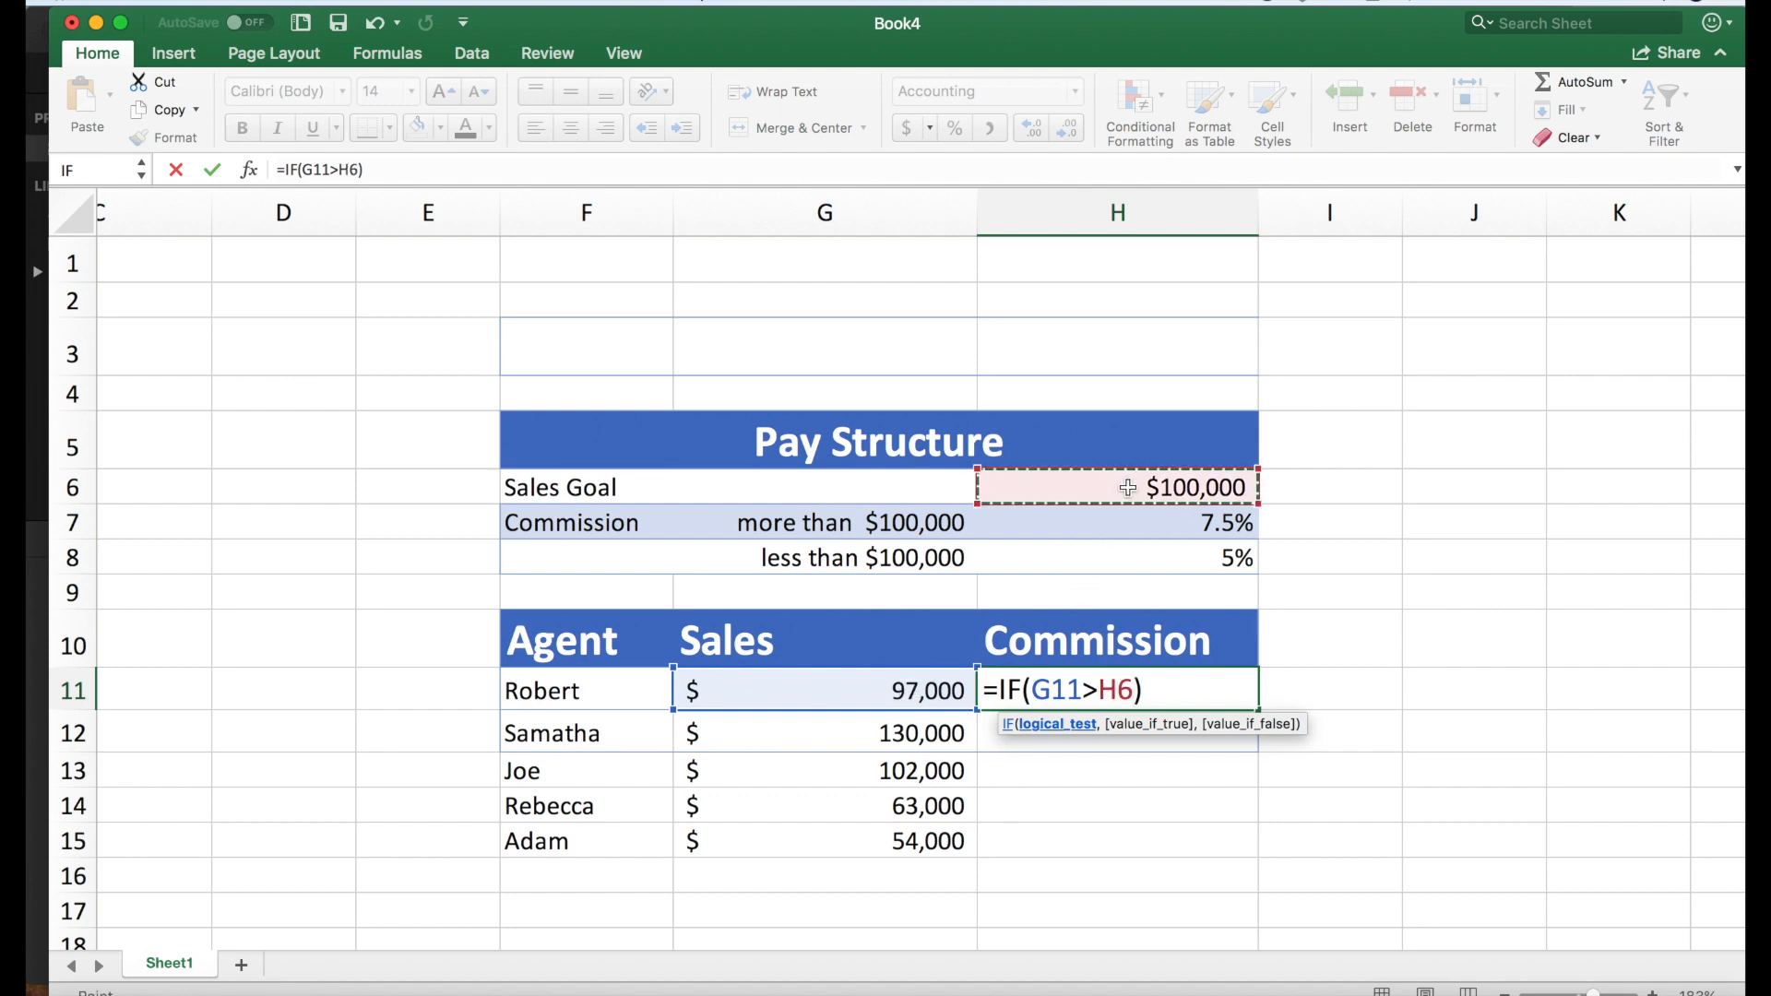
{"action": "type", "text": ","}
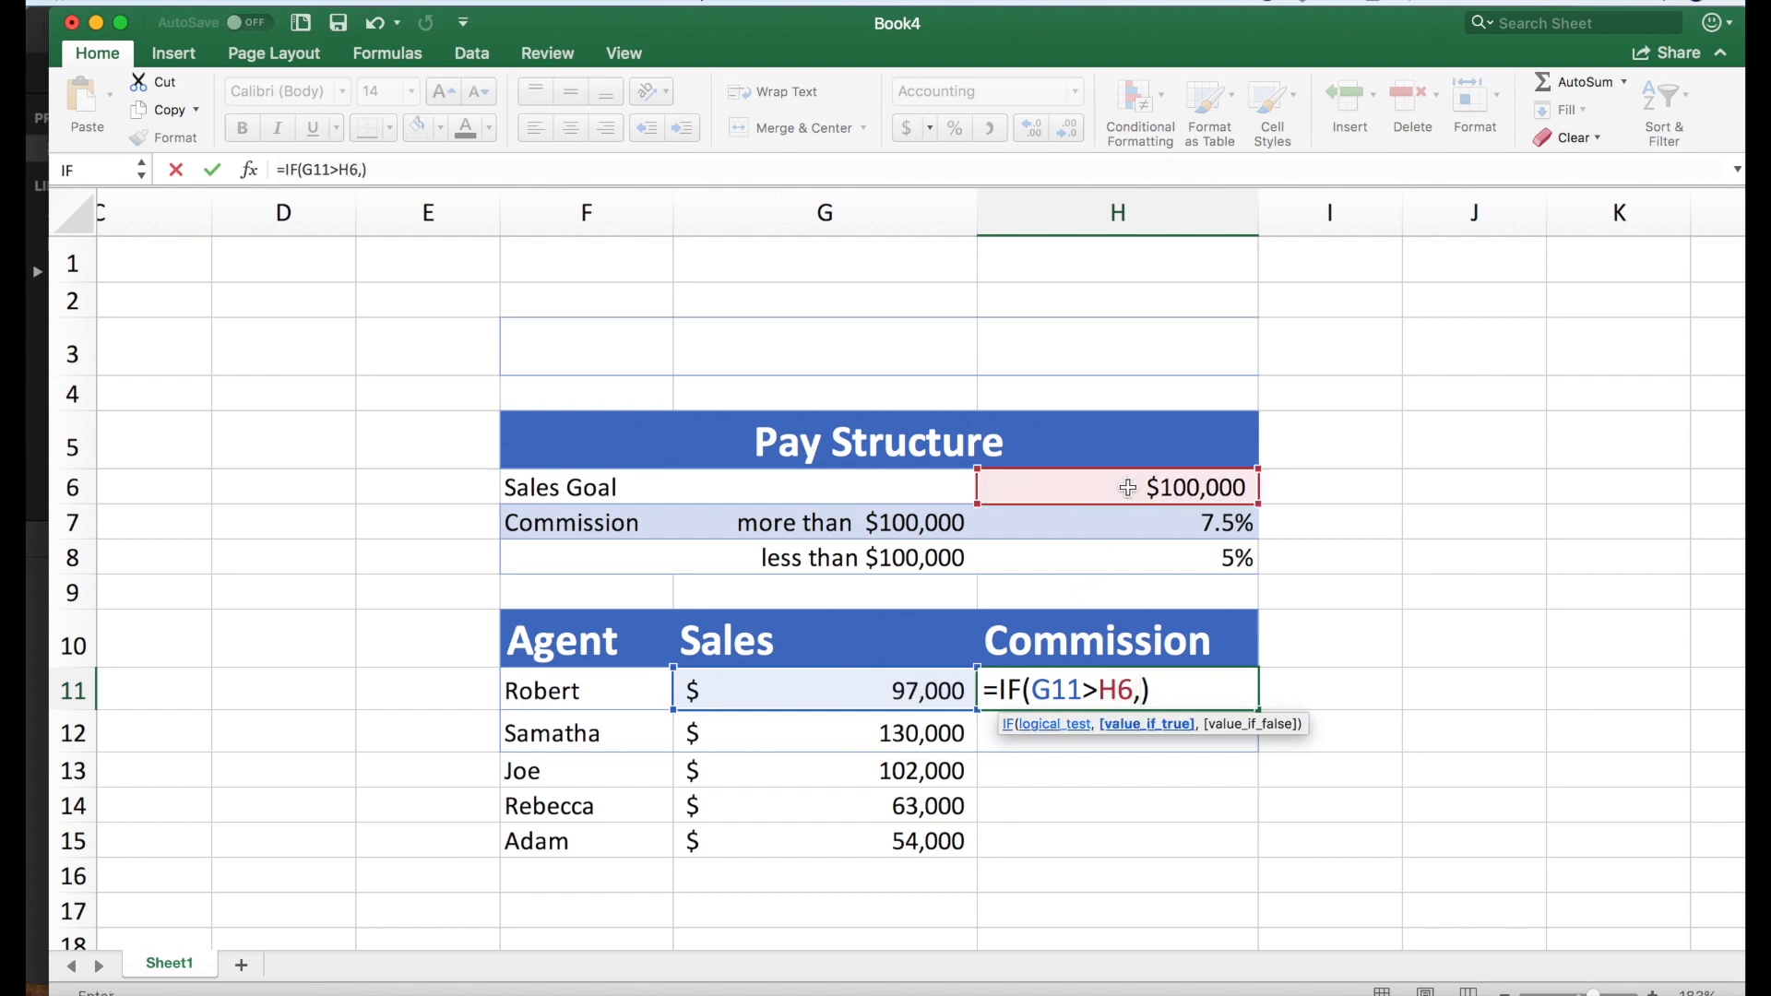
Add H7*G11 as the value if true in the H11 commission formula.
{"action": "left_click", "coordinate": [1154, 527]}
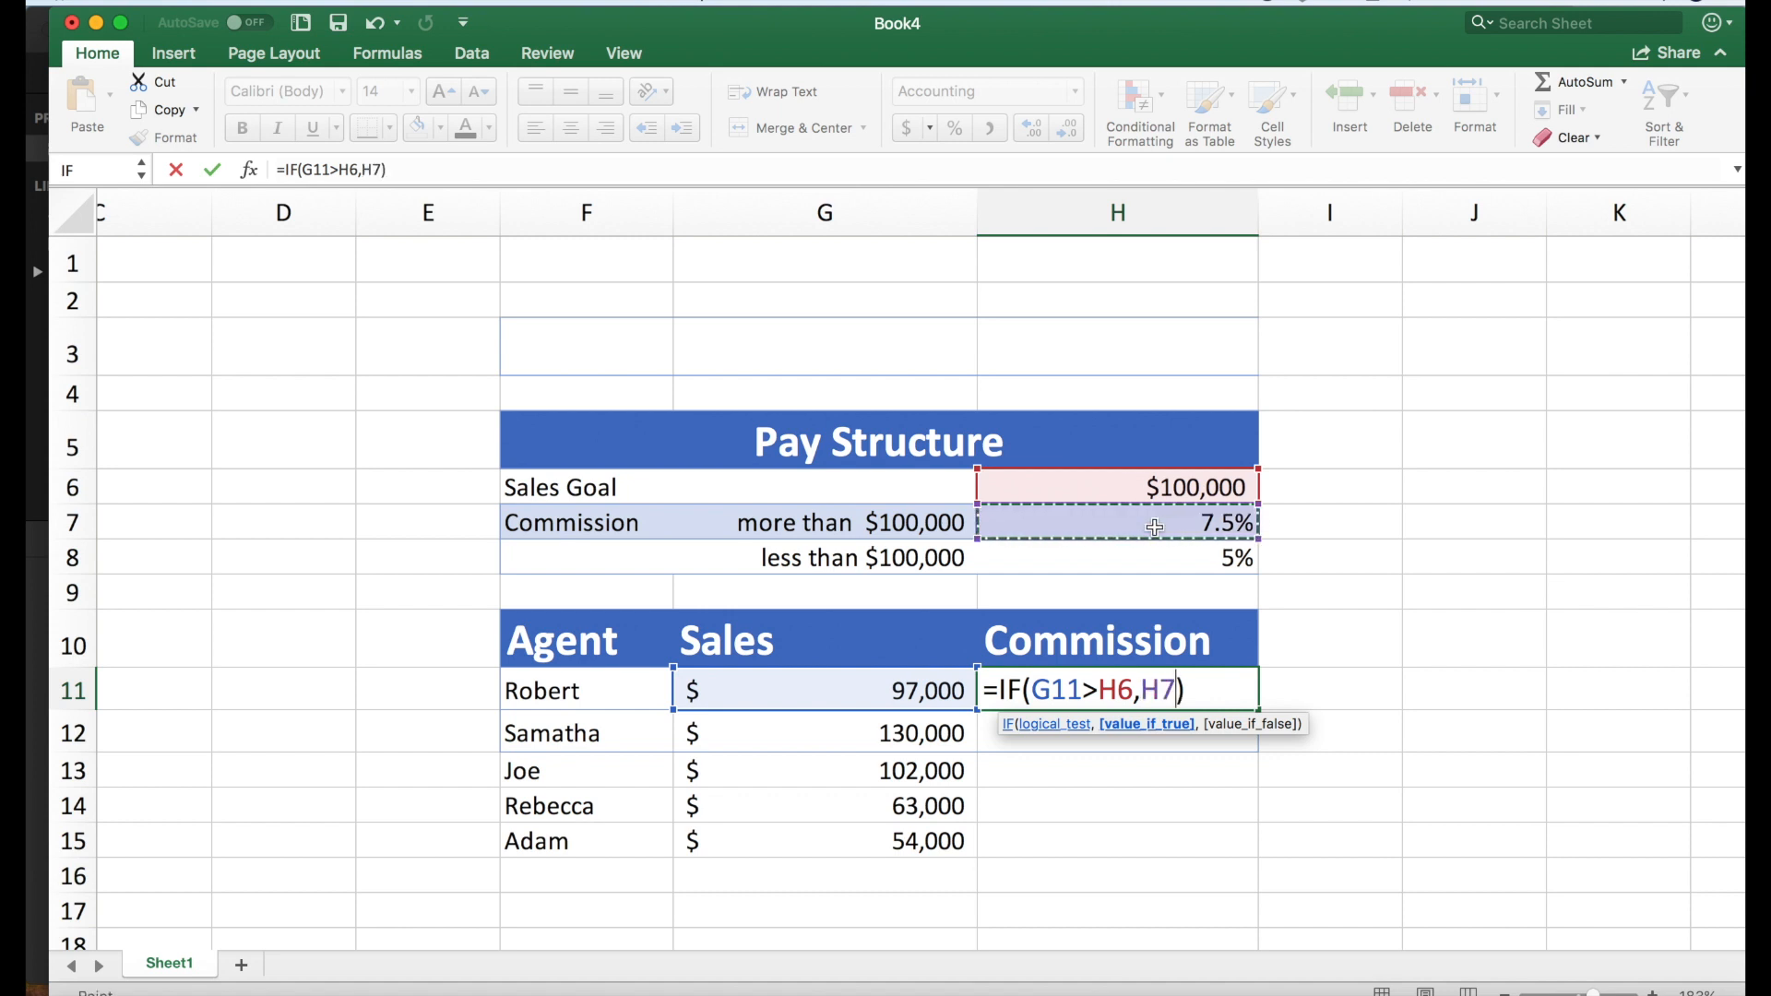
{"action": "type", "text": "*"}
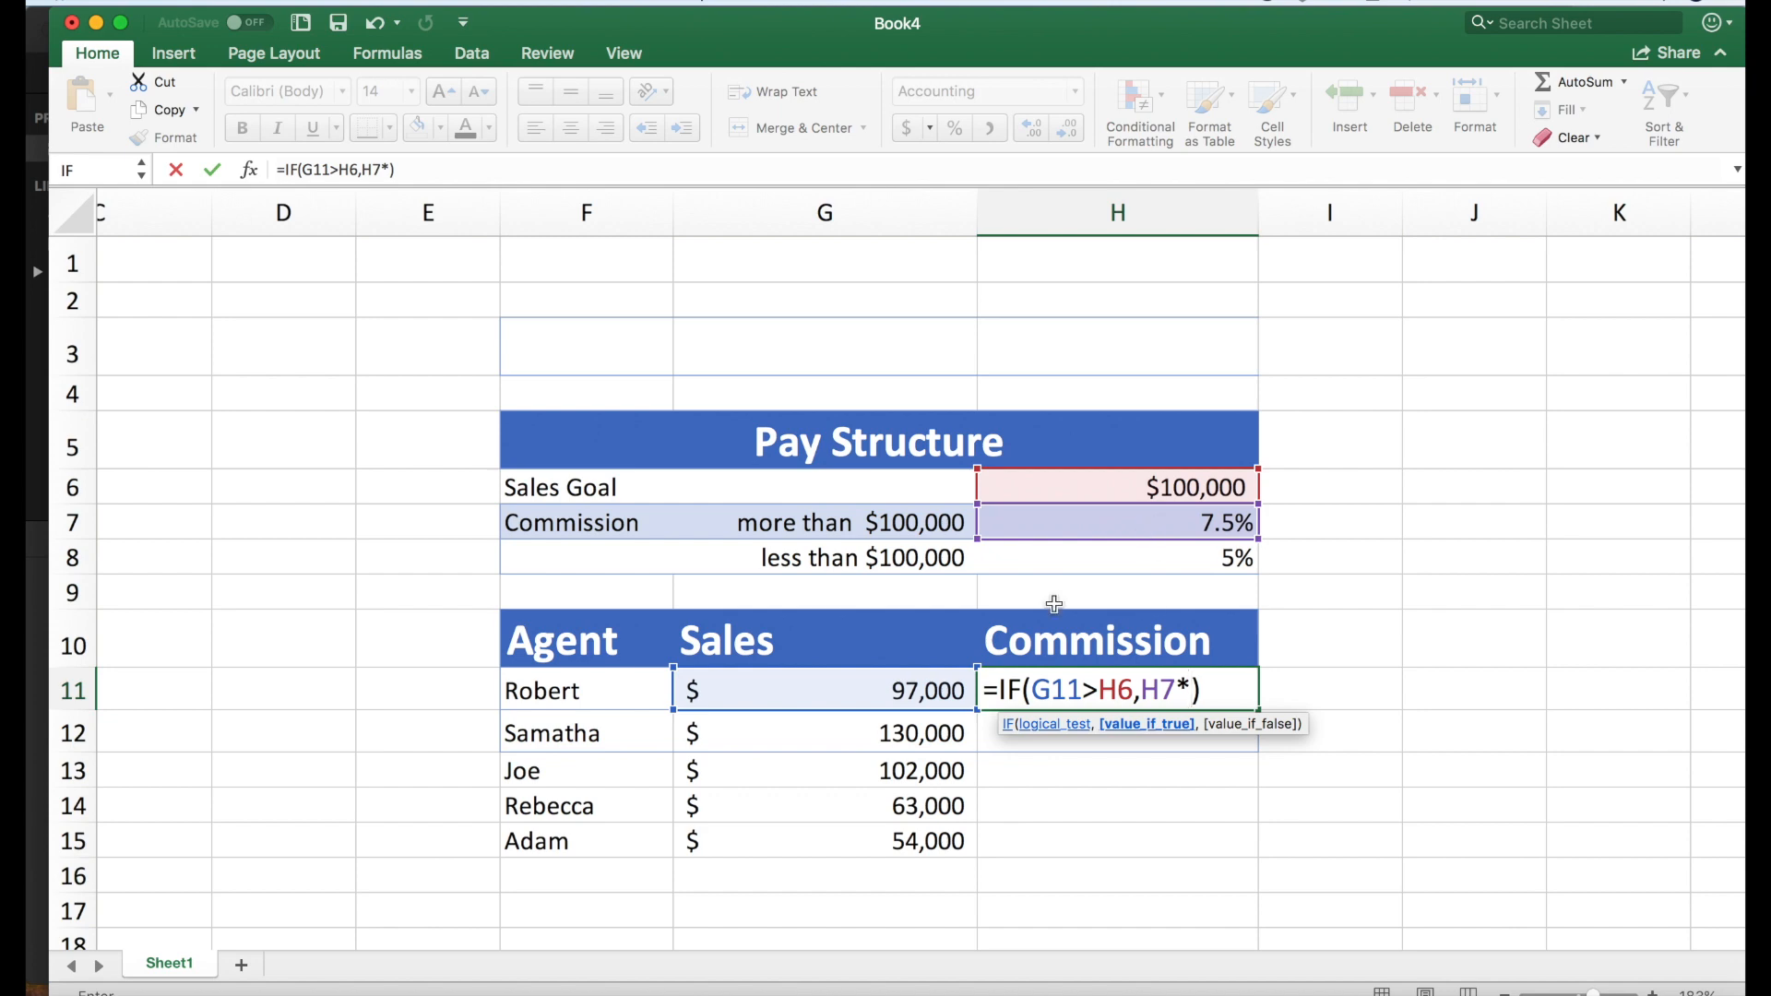
{"action": "left_click", "coordinate": [841, 697]}
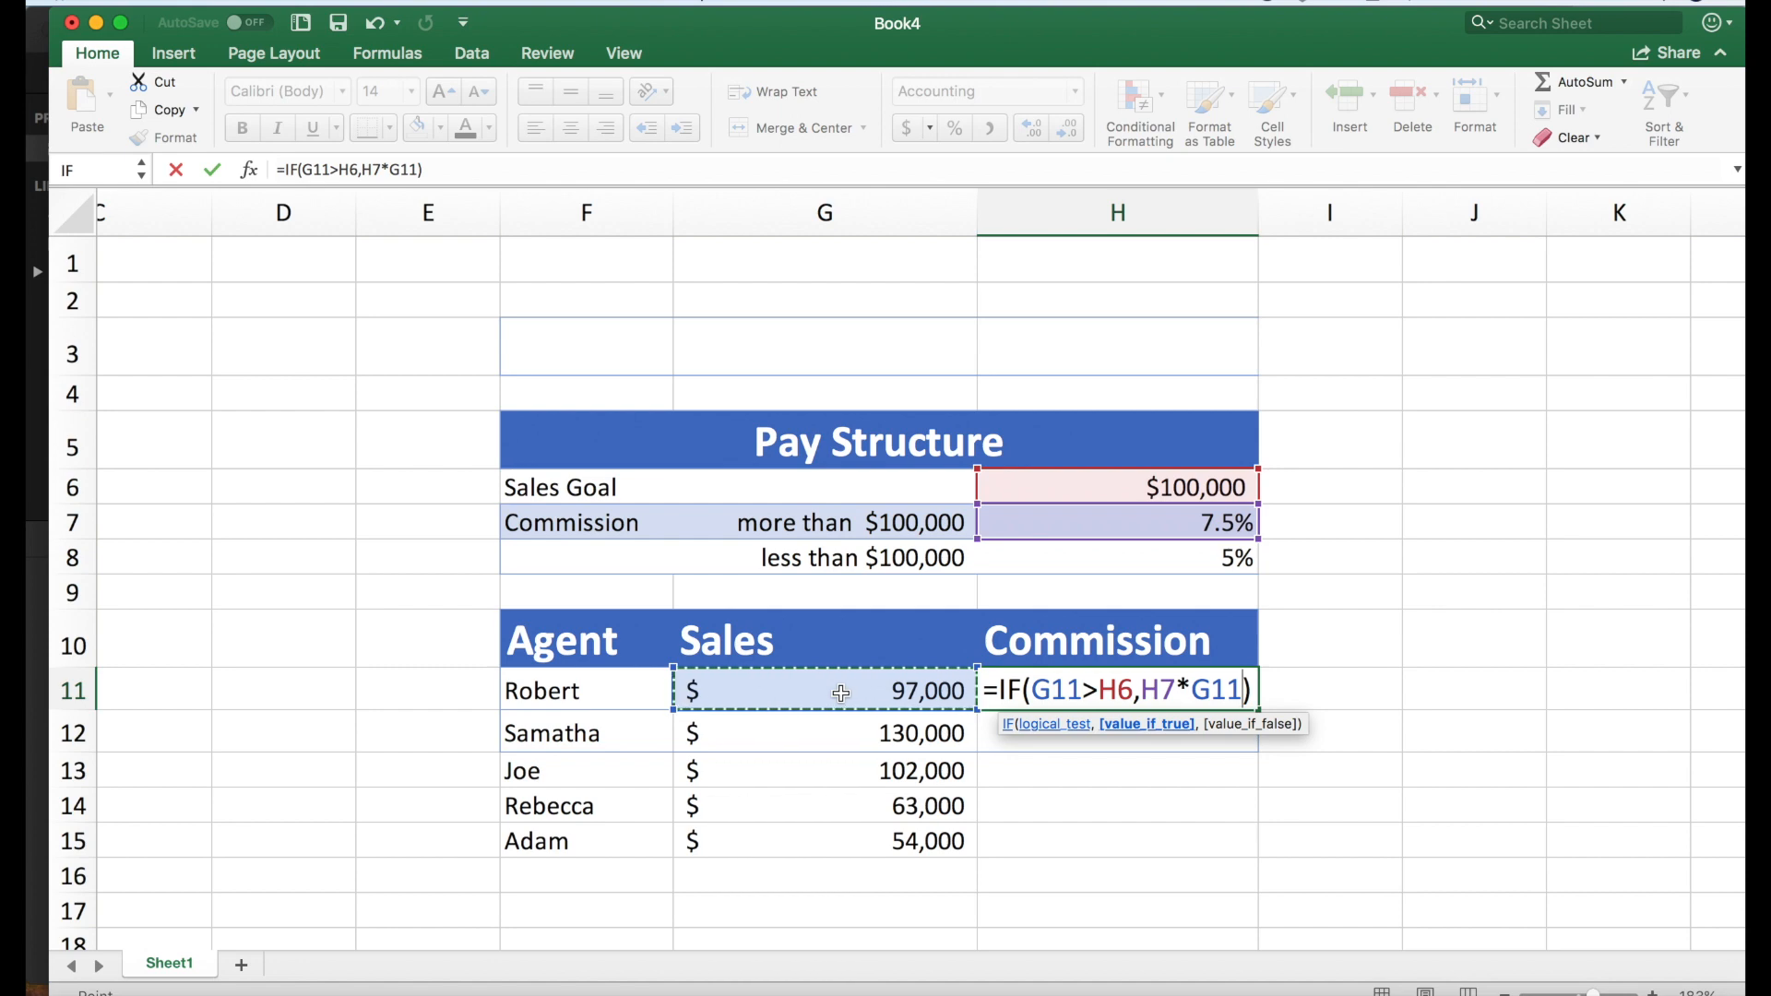
{"action": "type", "text": ","}
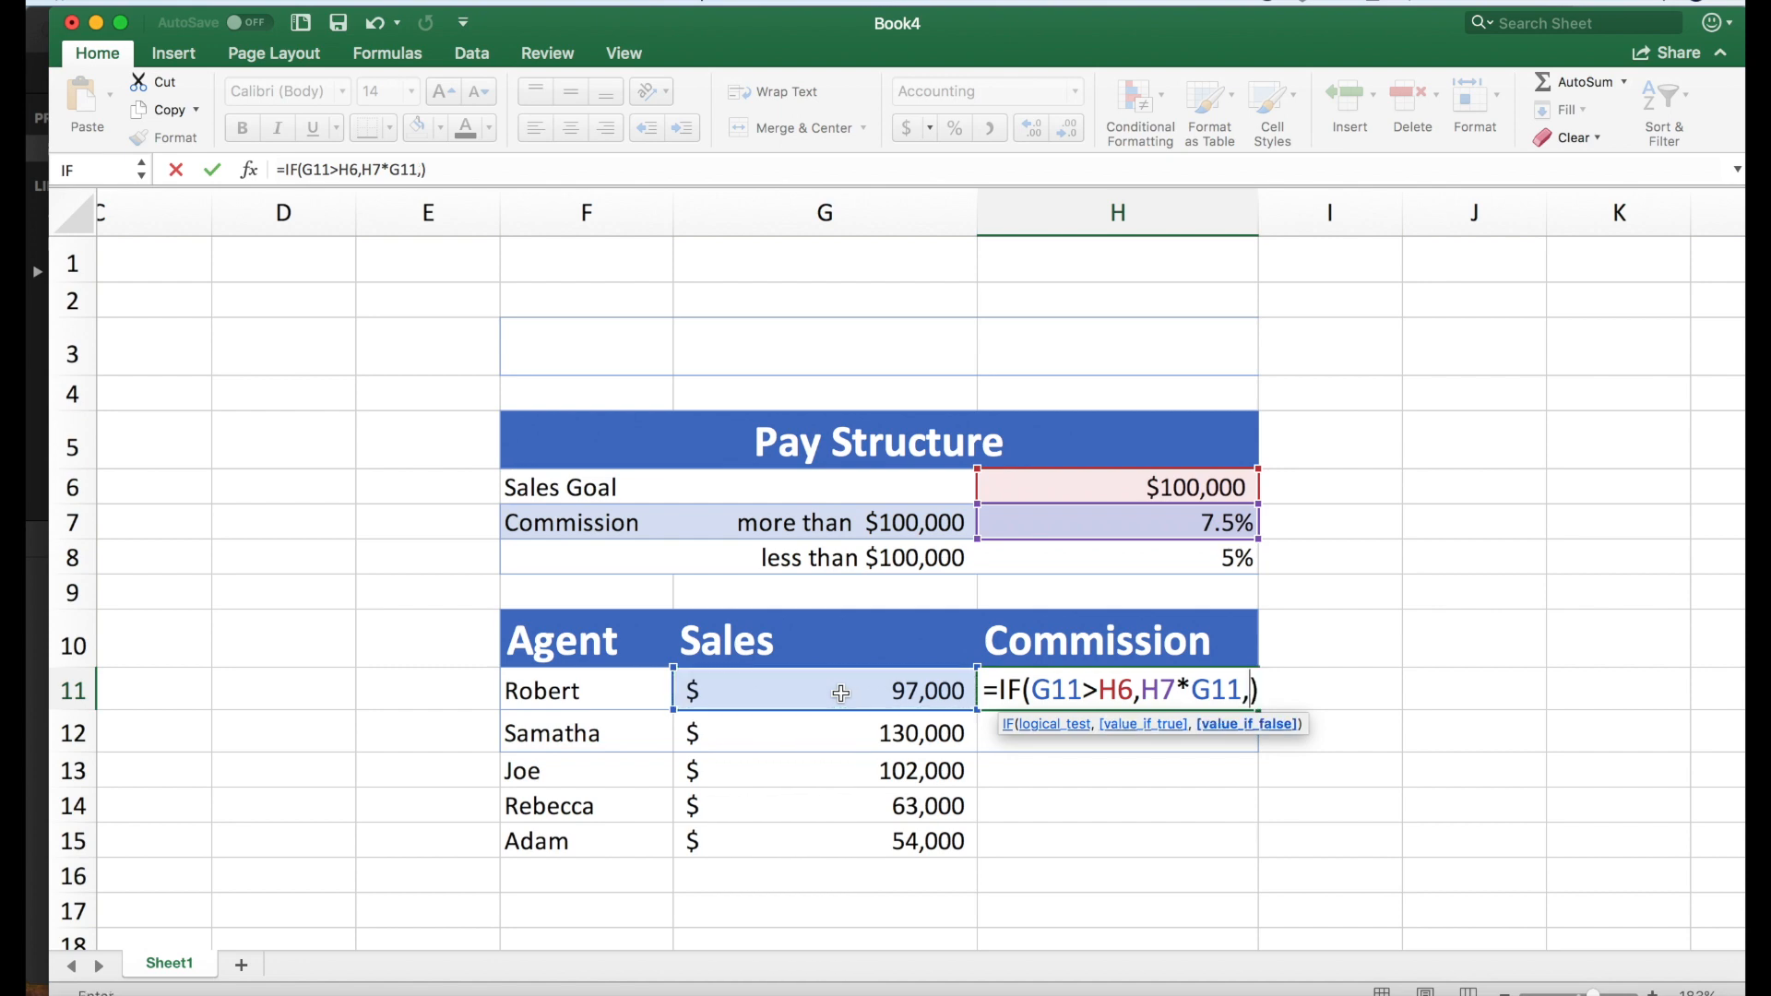
Complete the H11 formula with H8*G11 as the value if false, giving =IF(G11>H6,H7*G11,H8*G11).
{"action": "left_click", "coordinate": [1099, 558]}
{"action": "type", "text": "*"}
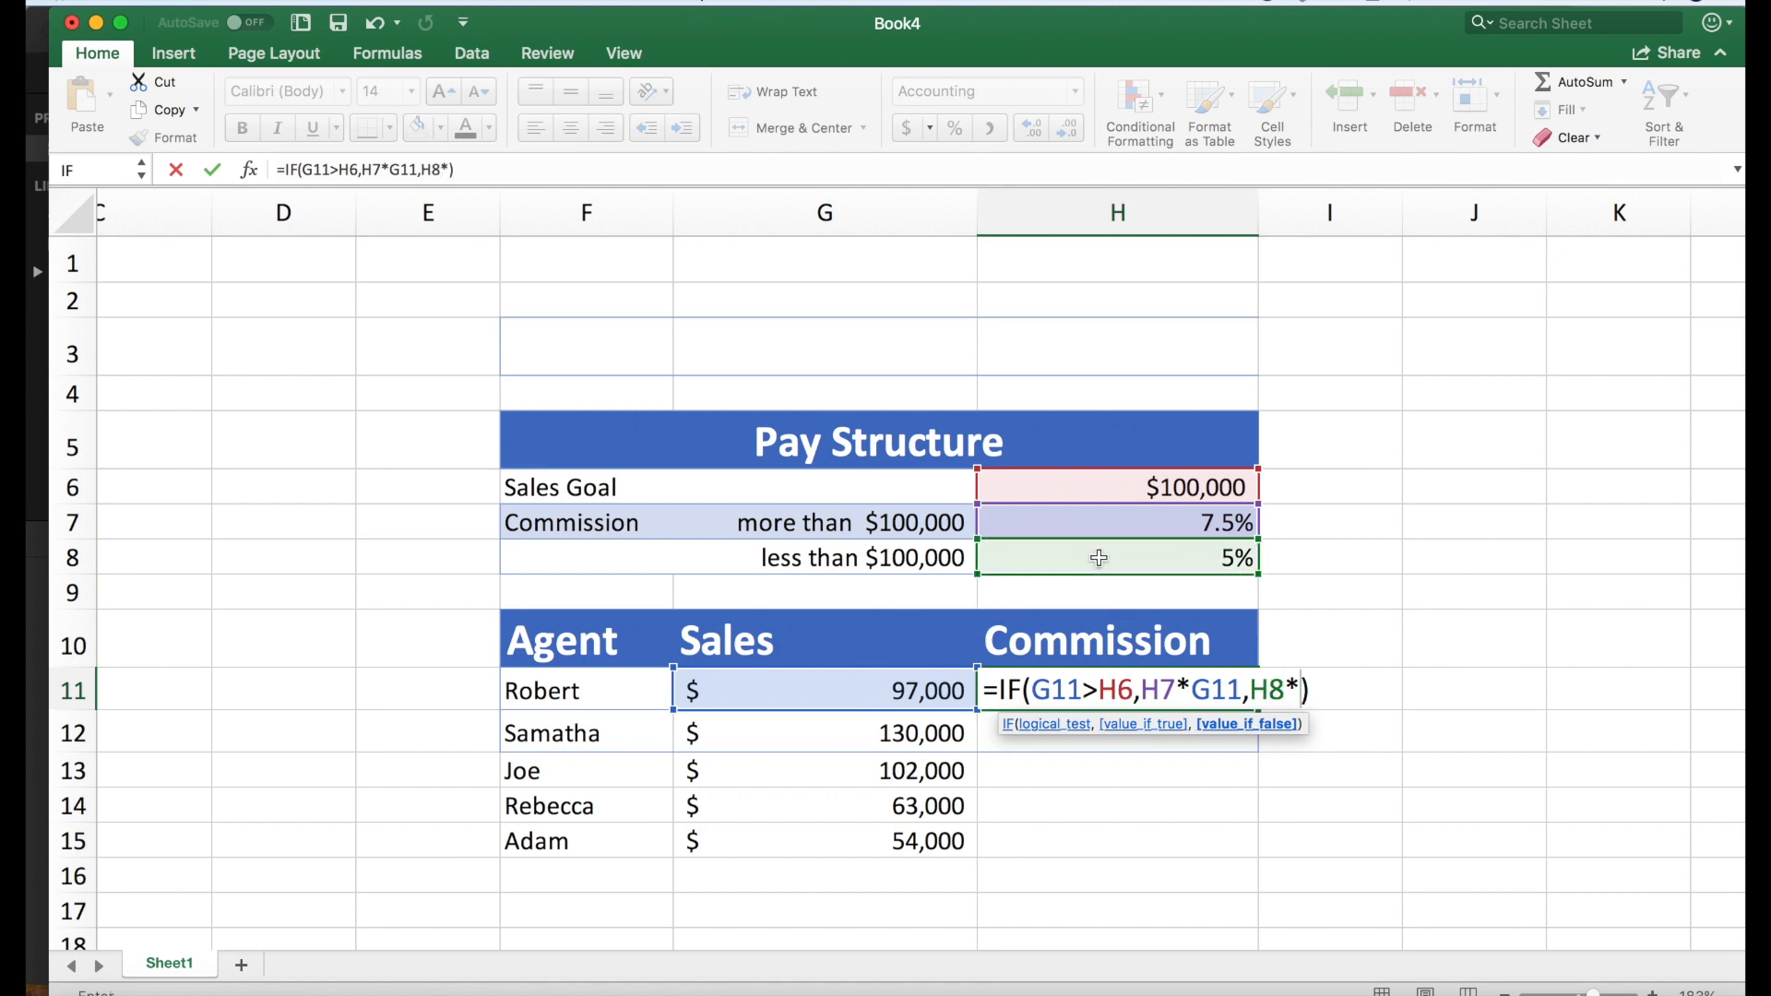
{"action": "left_click", "coordinate": [893, 700]}
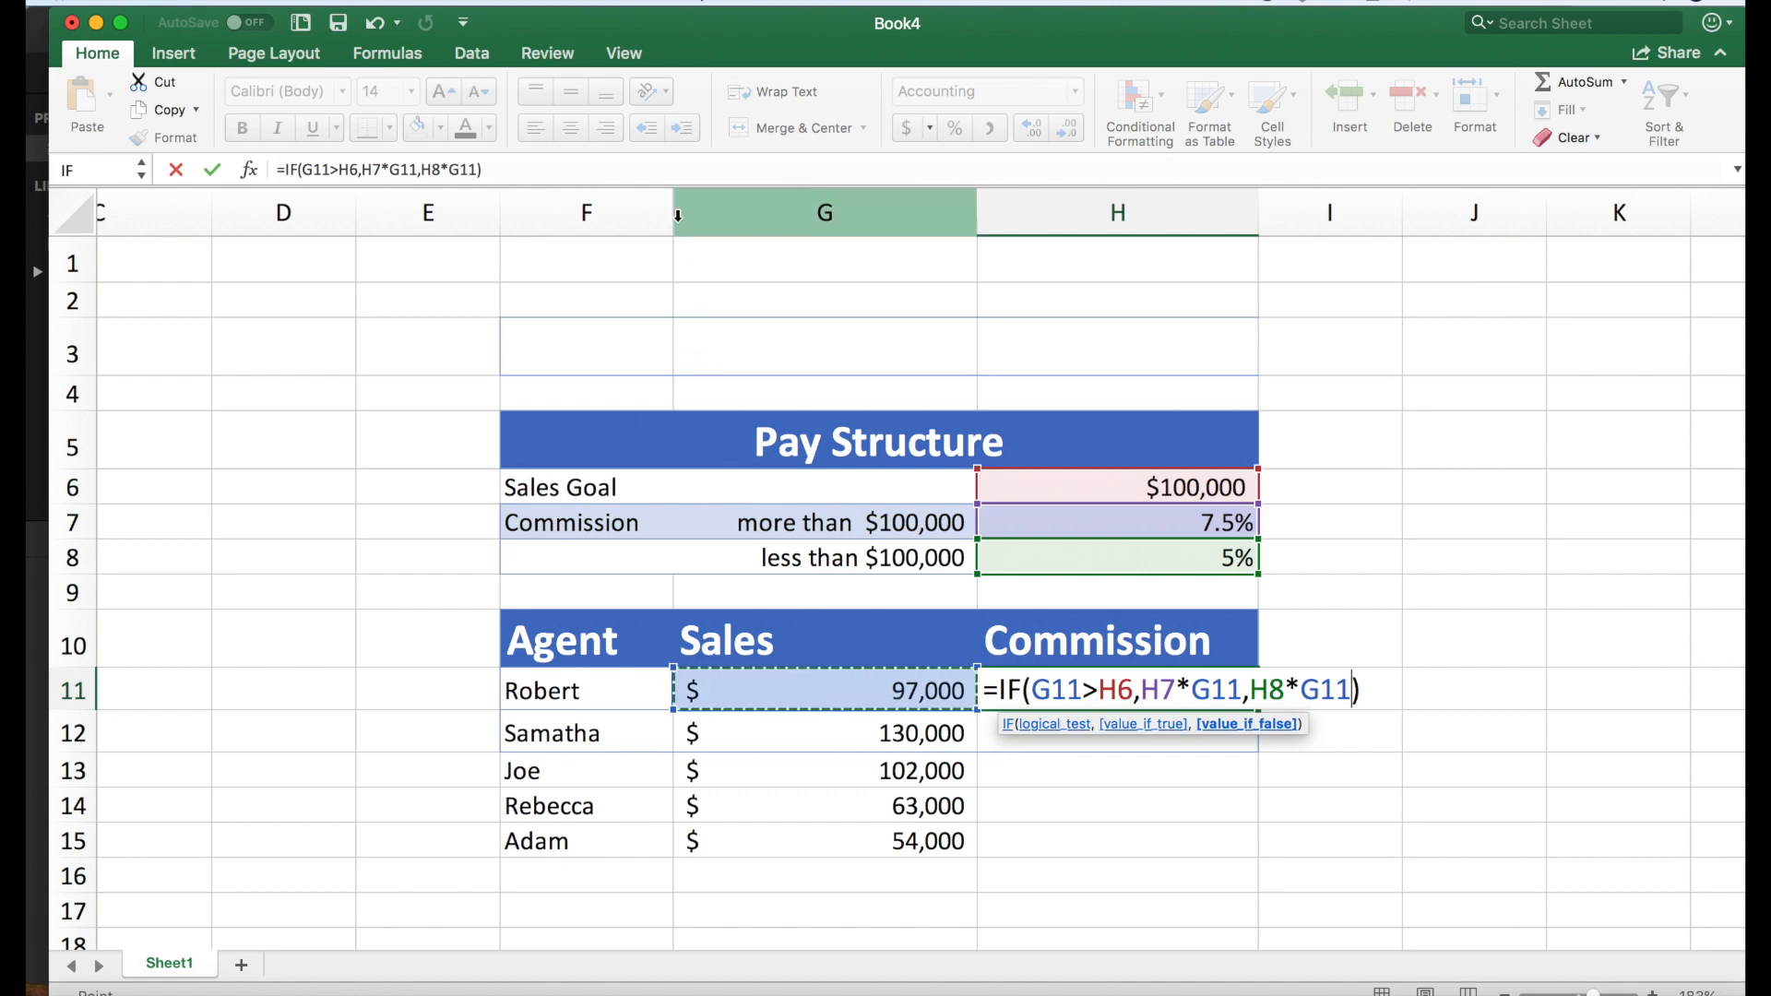
{"action": "left_click", "coordinate": [1373, 692]}
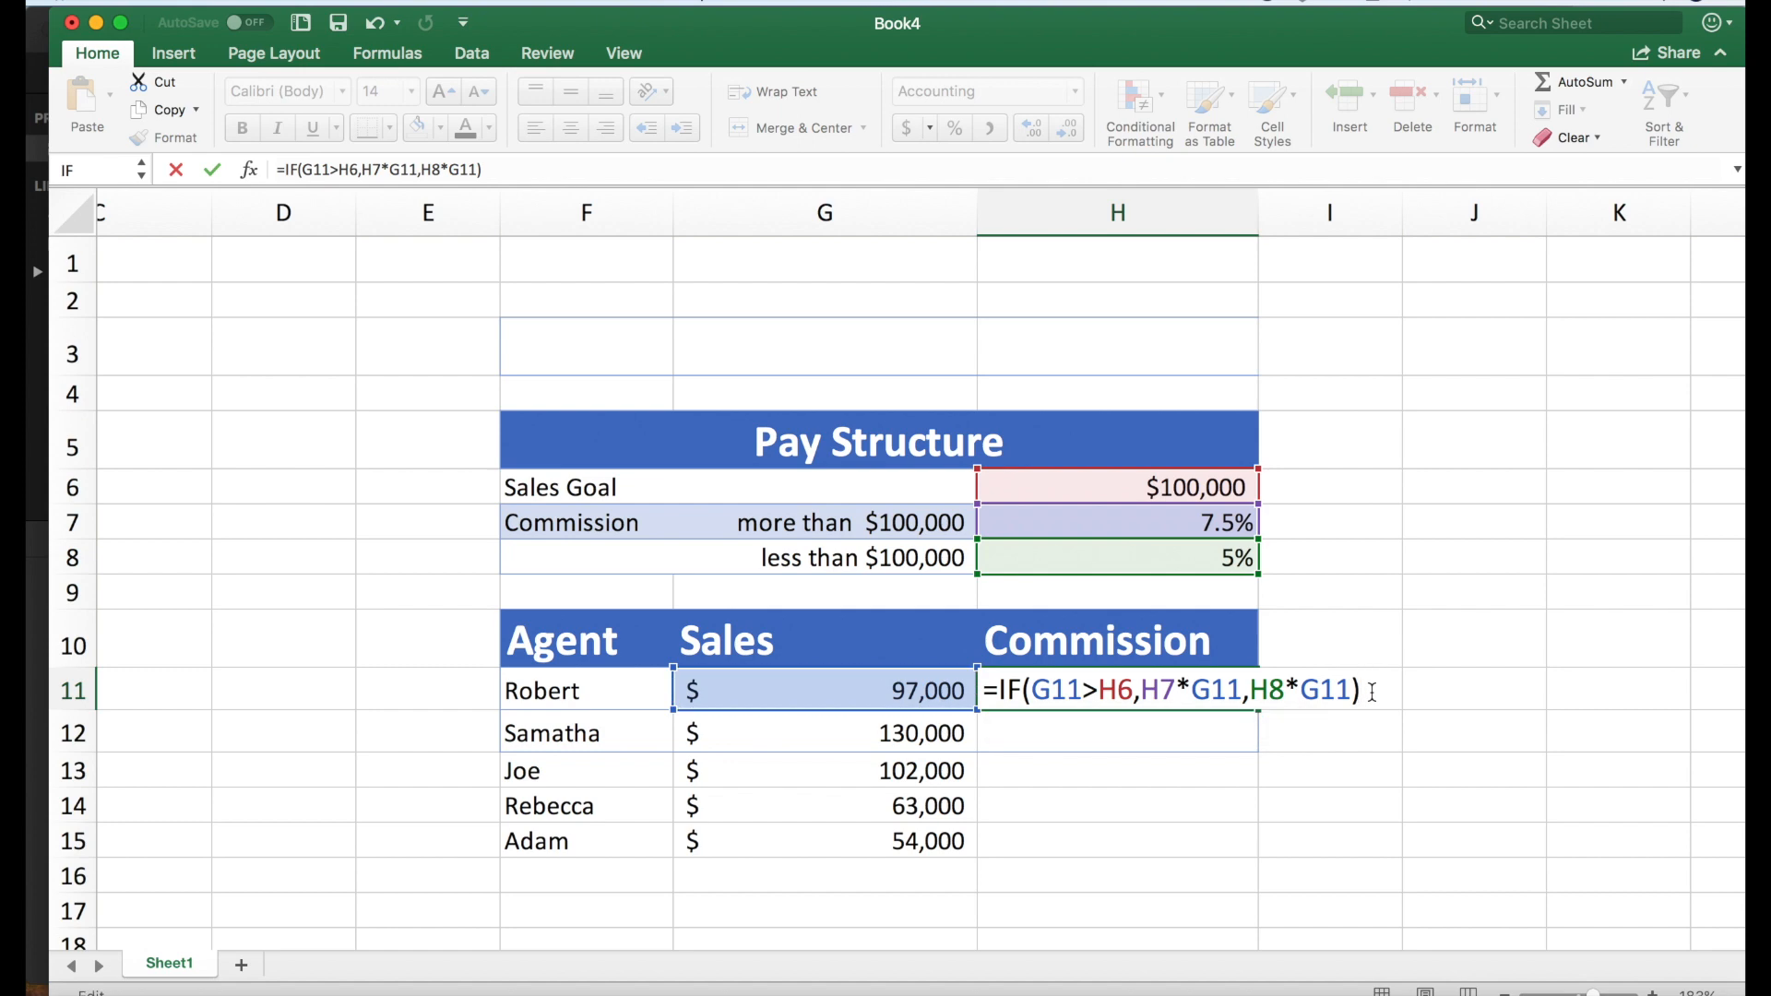
{"action": "key", "text": "Return"}
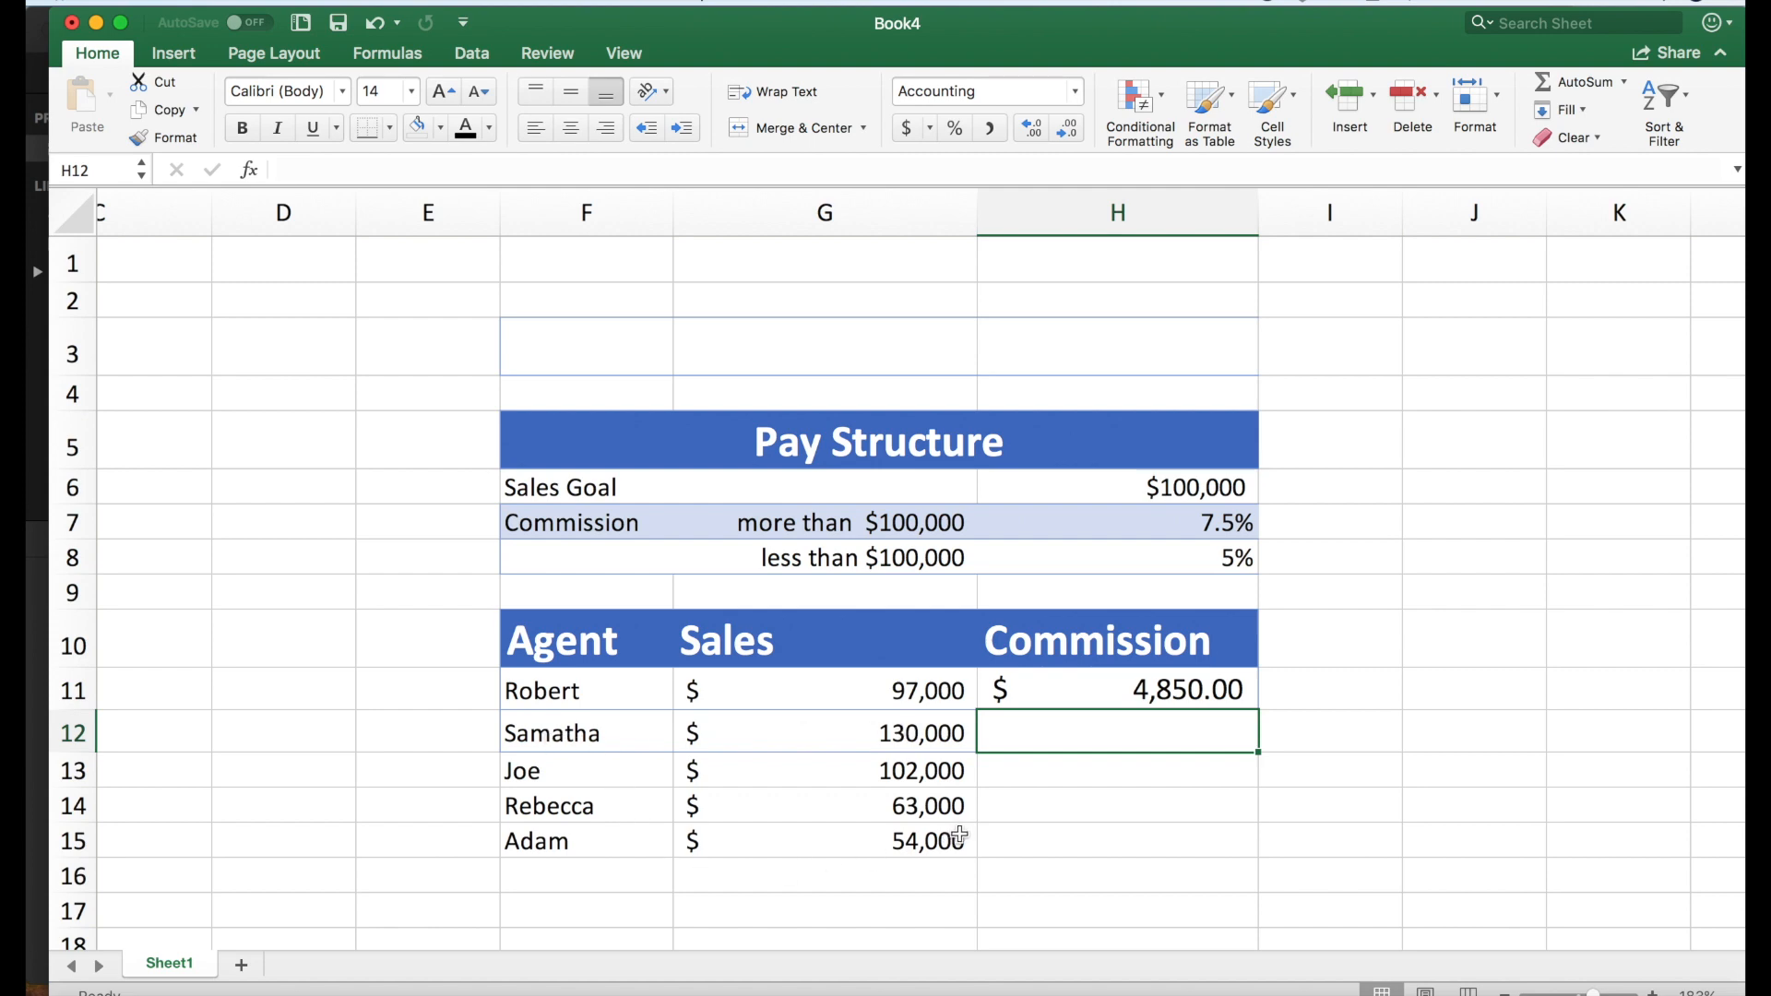
Review the commission formula in H11 and compare it with the second agent's sales in row 12.
{"action": "left_click", "coordinate": [1160, 692]}
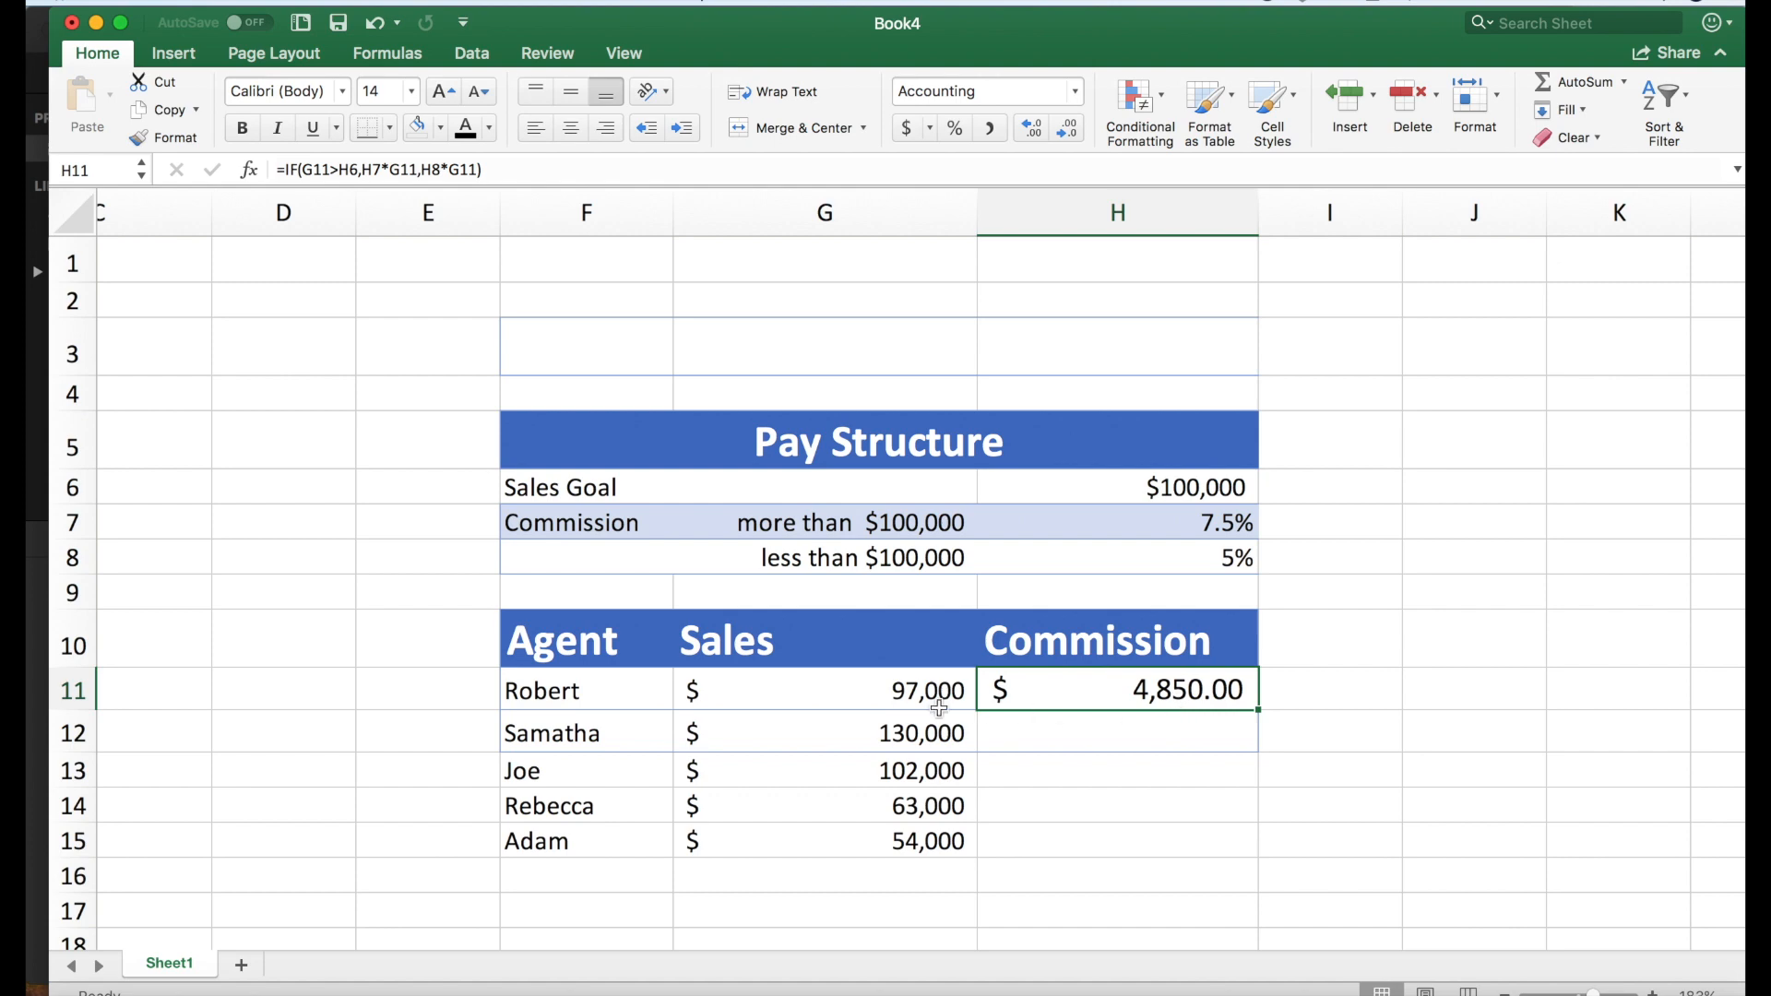
{"action": "left_click", "coordinate": [624, 734]}
{"action": "left_click", "coordinate": [827, 733]}
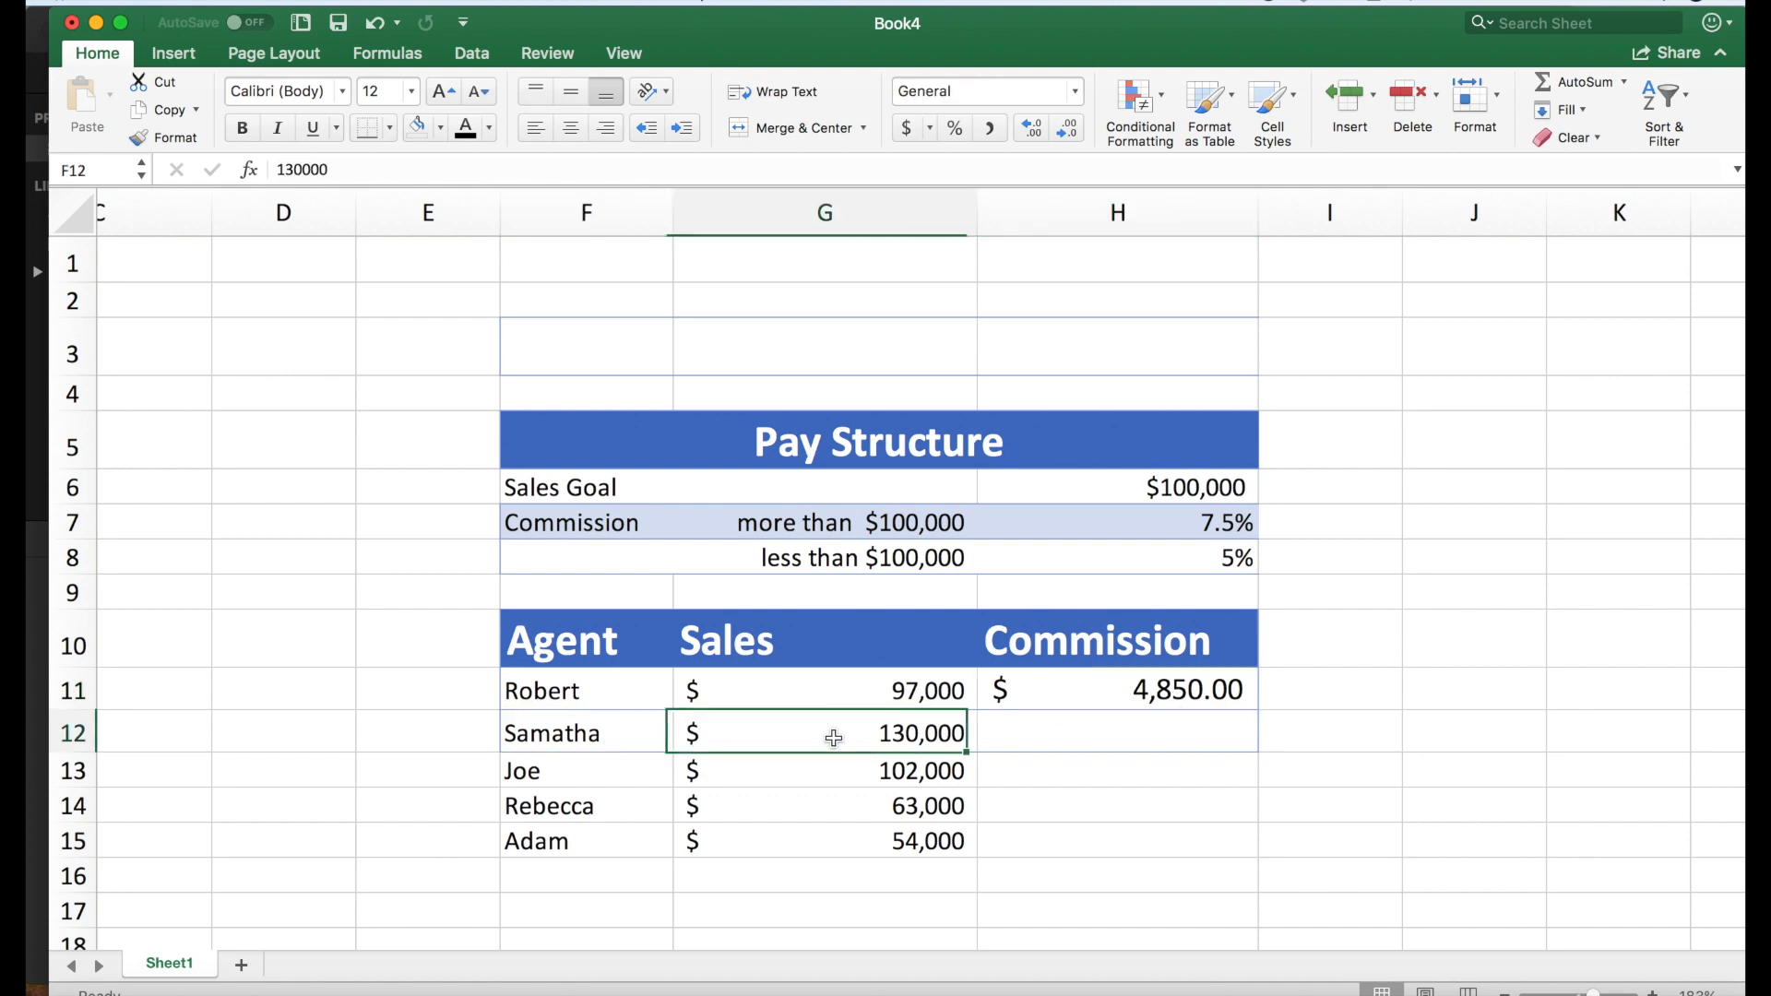
{"action": "left_click", "coordinate": [1019, 741]}
{"action": "left_click", "coordinate": [1094, 695]}
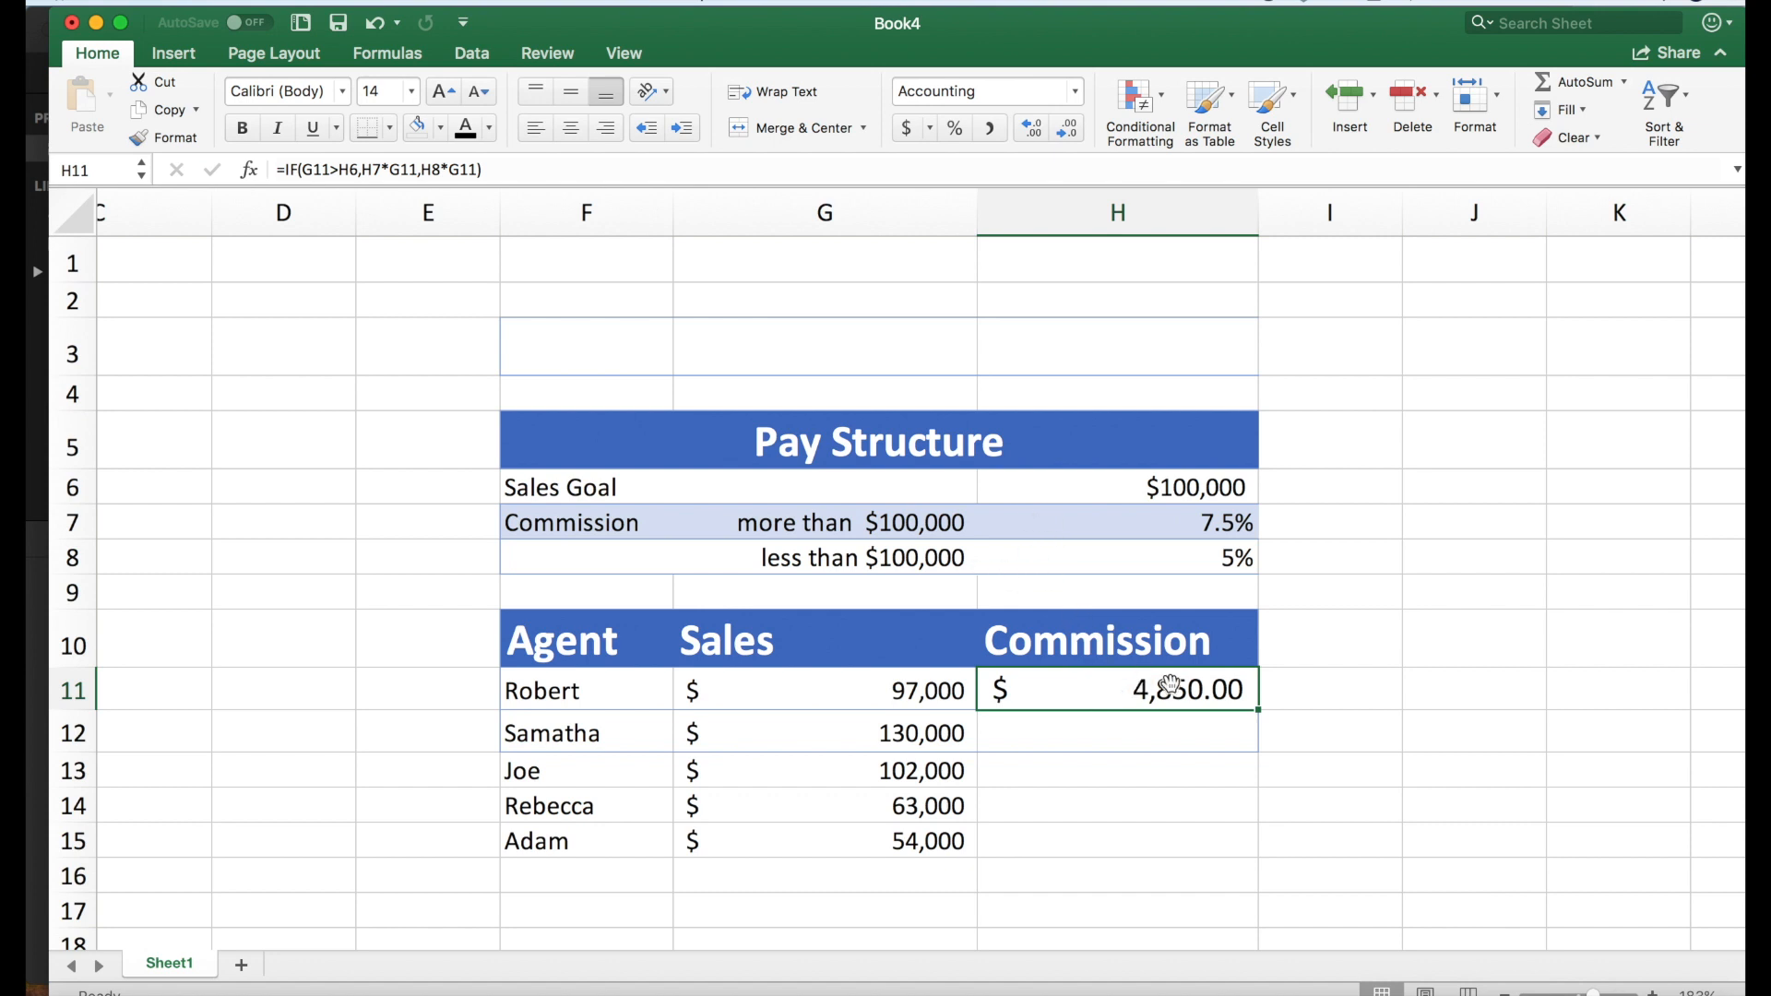
{"action": "left_click", "coordinate": [975, 174]}
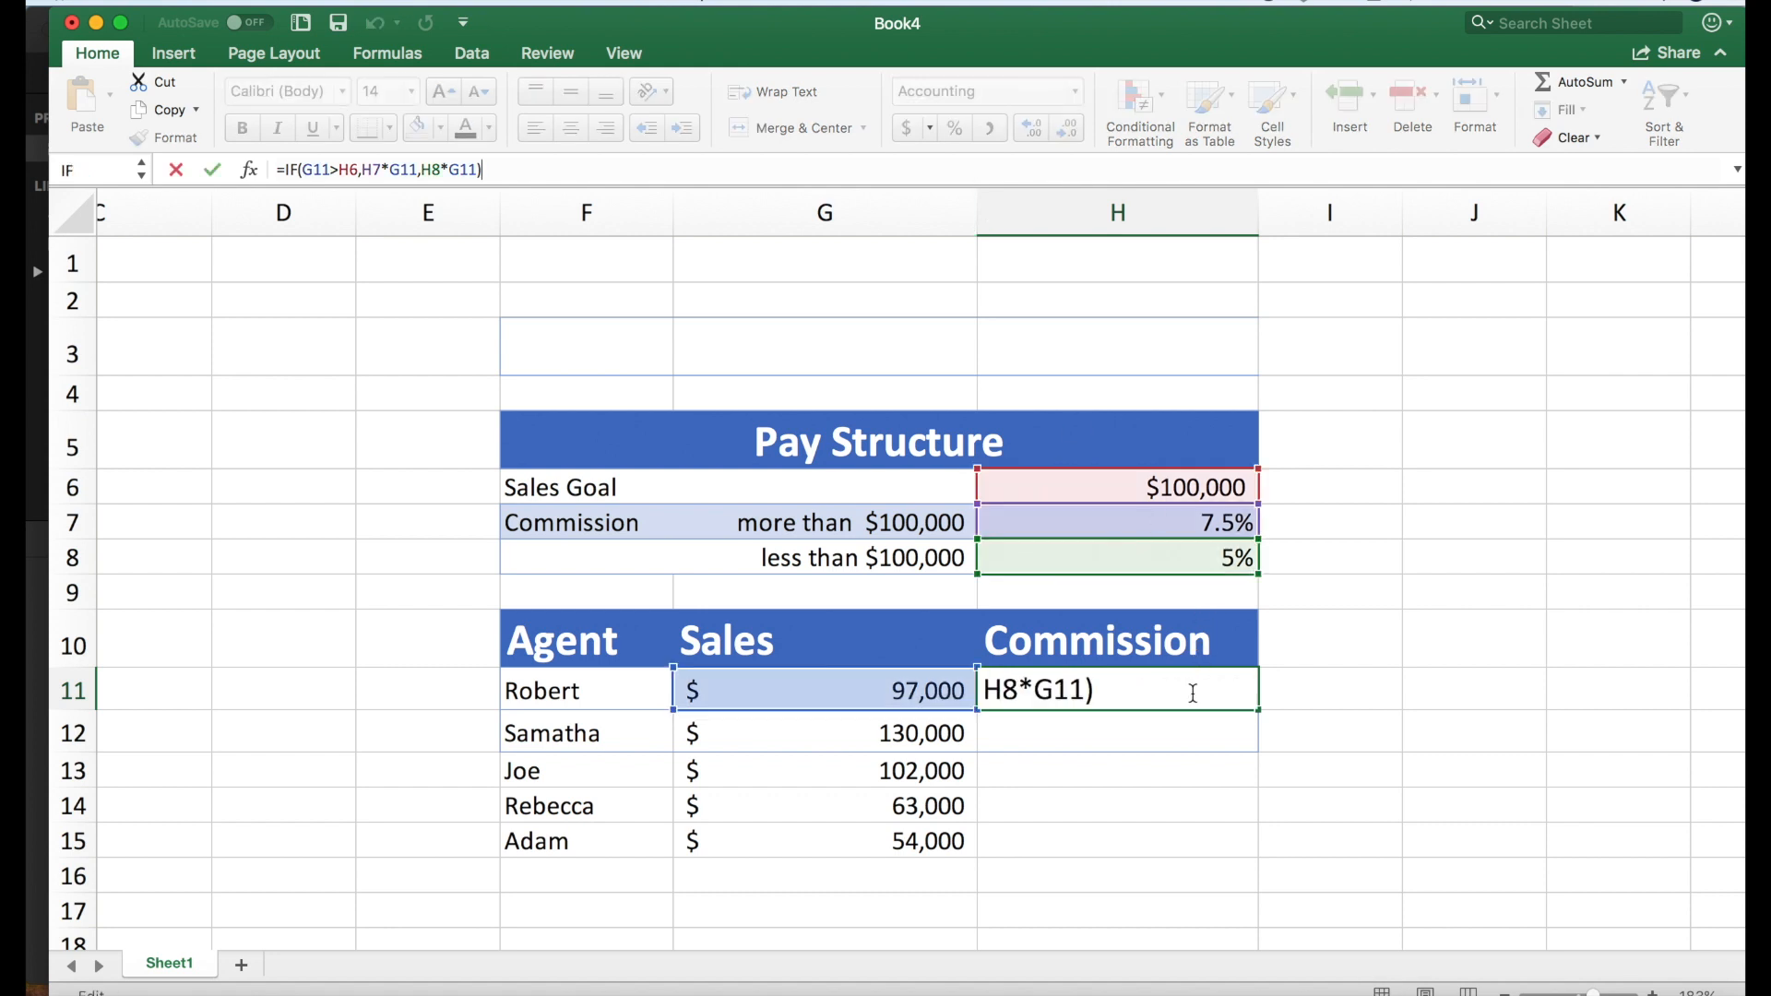
{"action": "key", "text": "Return"}
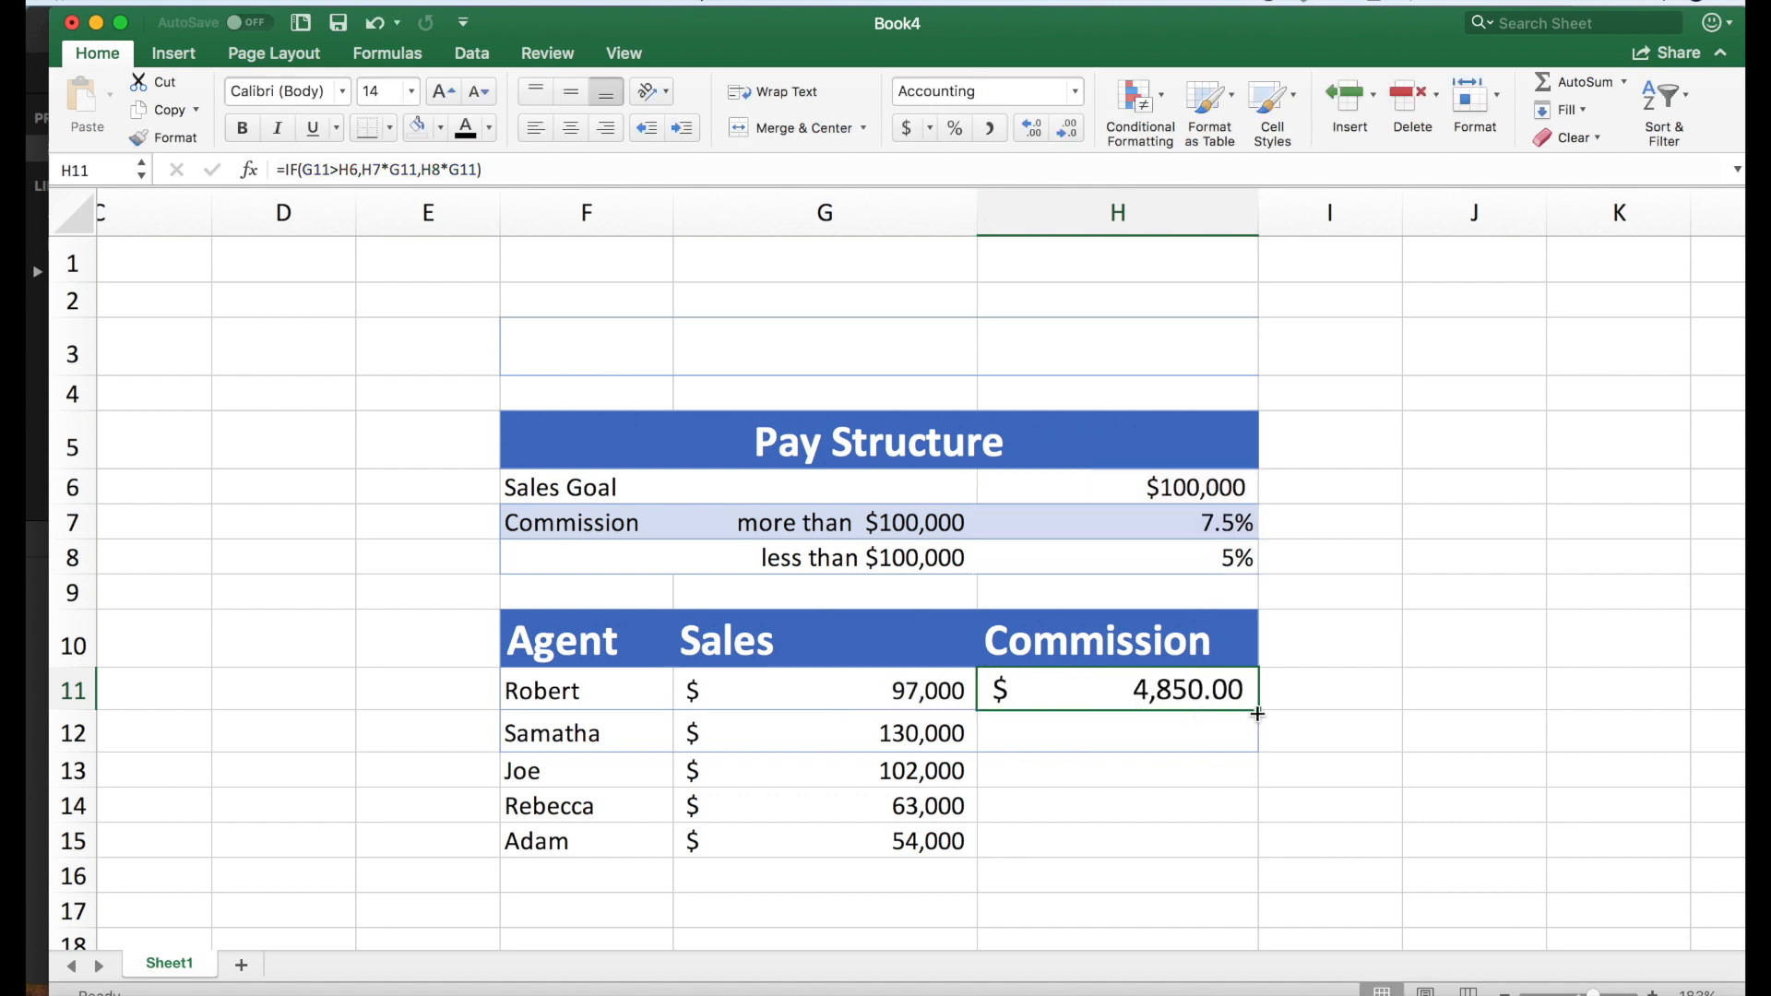
Try filling the H11 commission formula down through H15, and undo the fill.
{"action": "mouse_move", "coordinate": [1256, 712]}
{"action": "left_mouse_down"}
{"action": "mouse_move", "coordinate": [1258, 846]}
{"action": "mouse_move", "coordinate": [1252, 706]}
{"action": "left_mouse_up"}
{"action": "left_click_drag", "start_coordinate": [1257, 711], "coordinate": [1263, 857]}
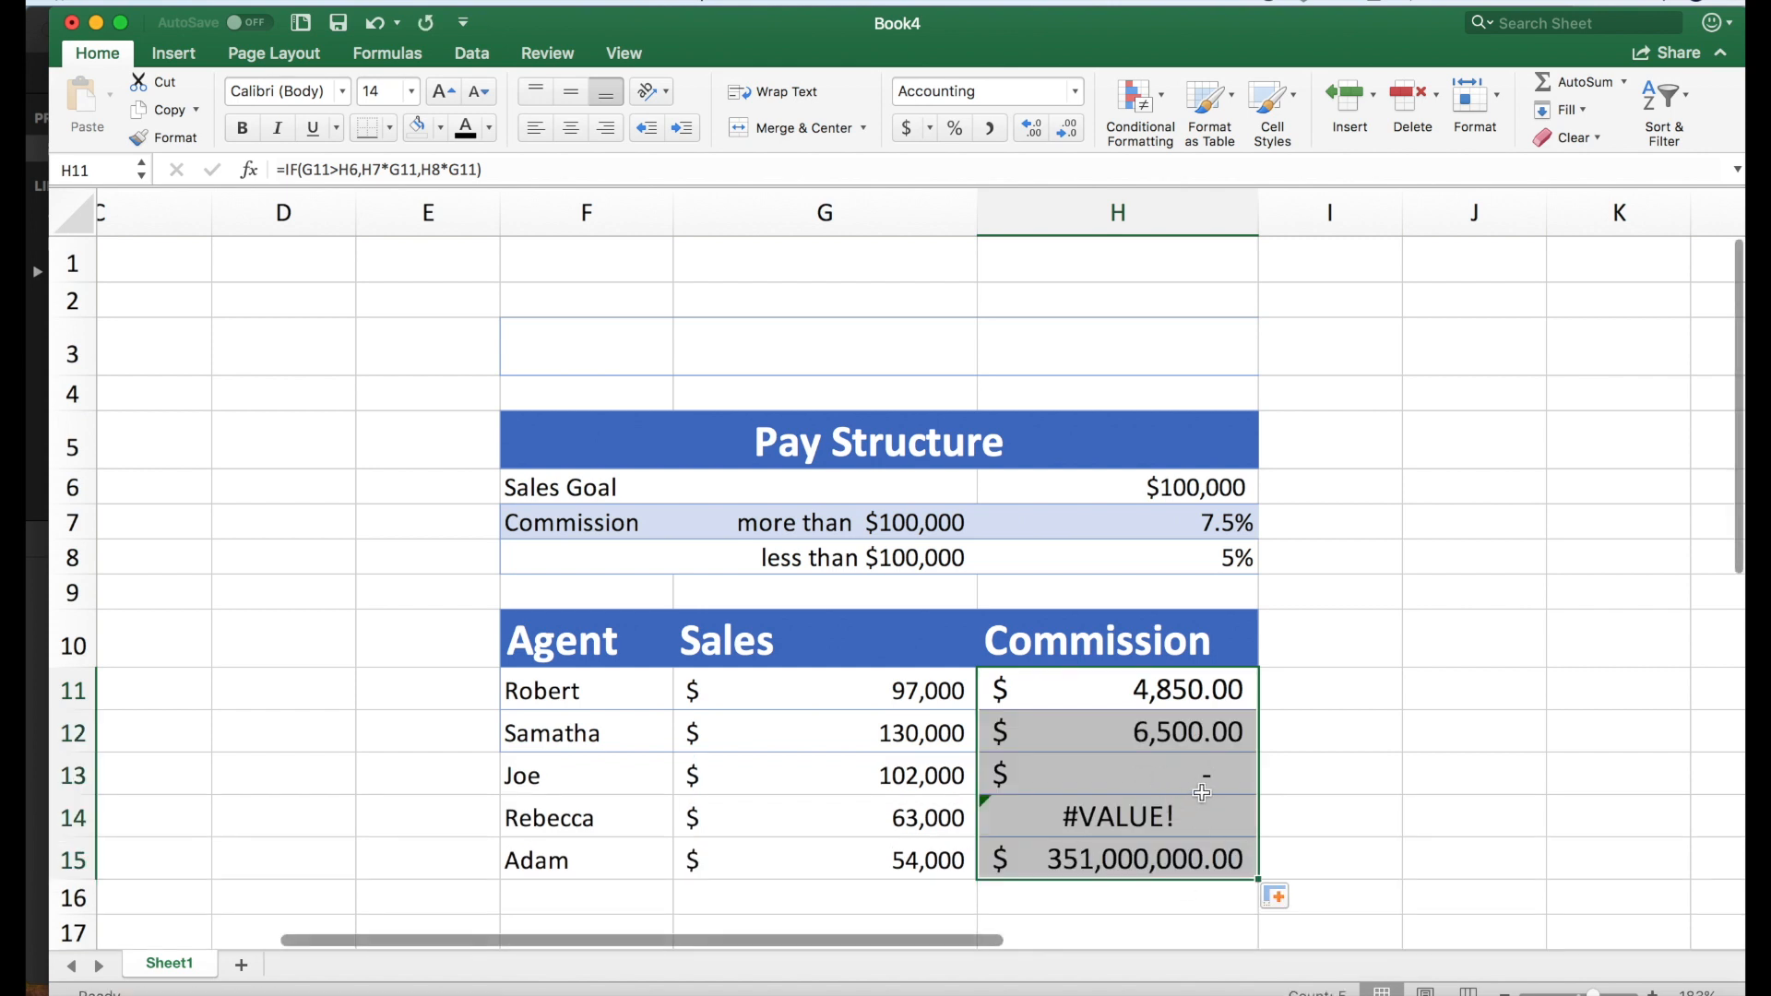
{"action": "left_click", "coordinate": [1060, 166]}
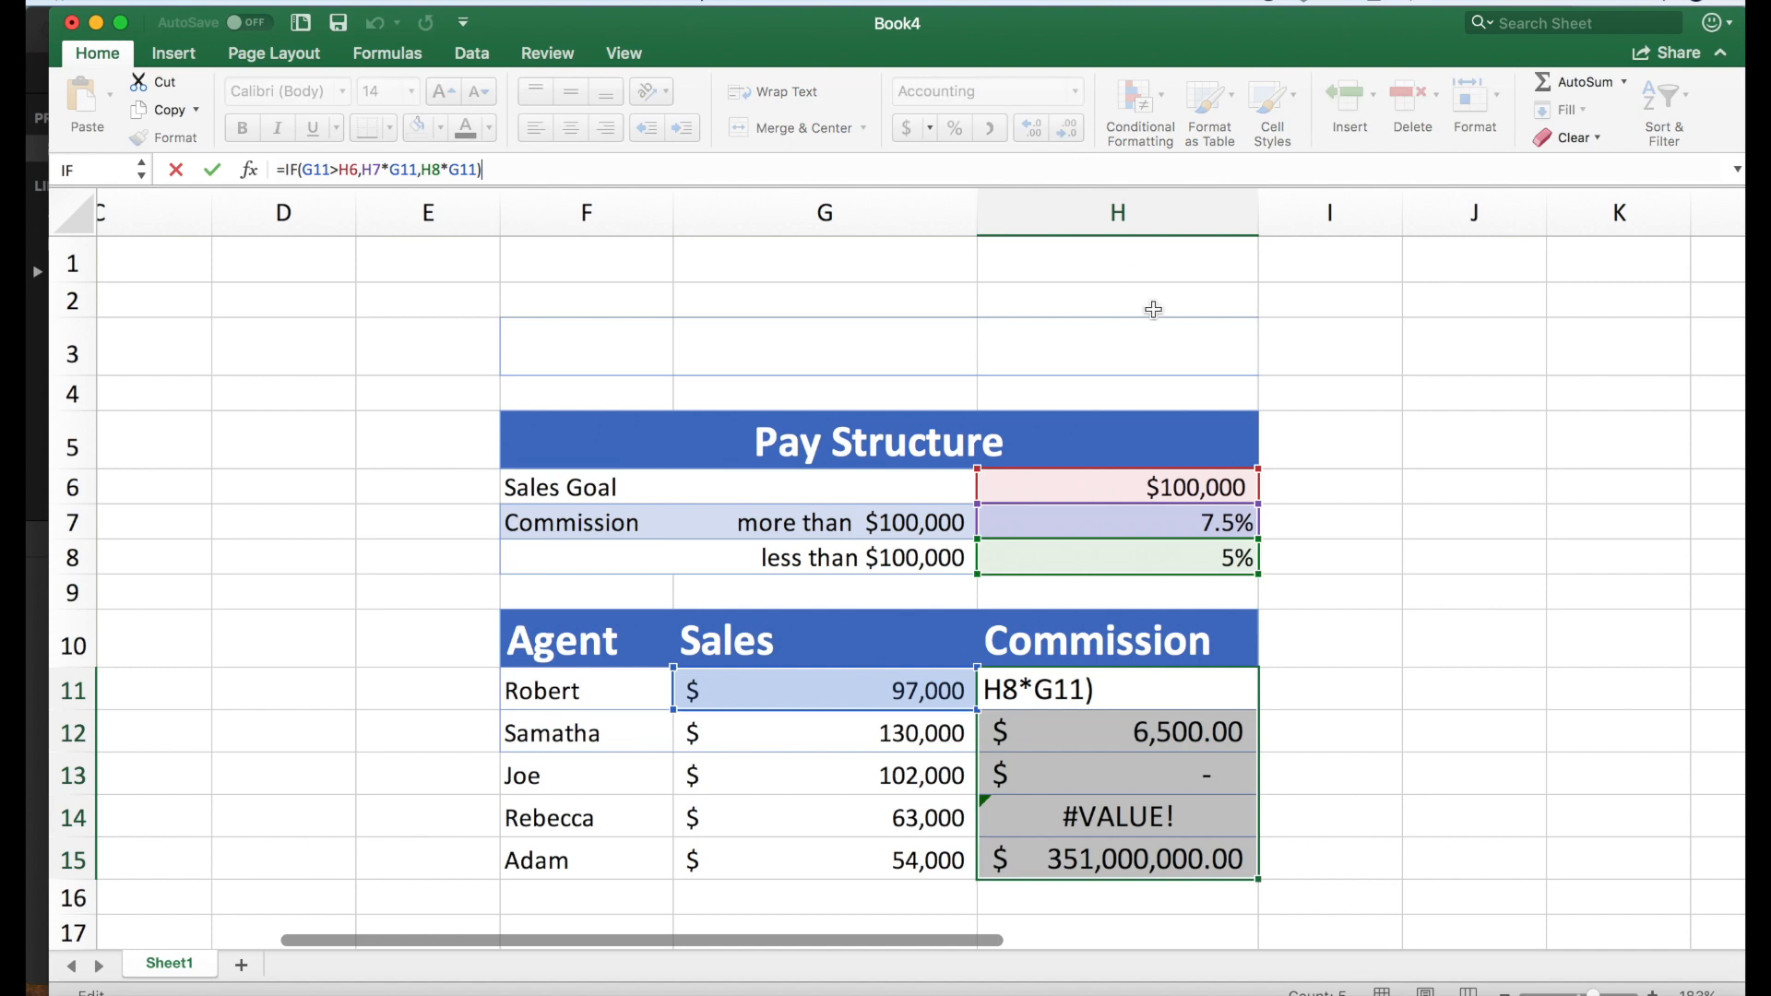
{"action": "left_click", "coordinate": [1393, 616]}
{"action": "left_click", "coordinate": [1208, 489]}
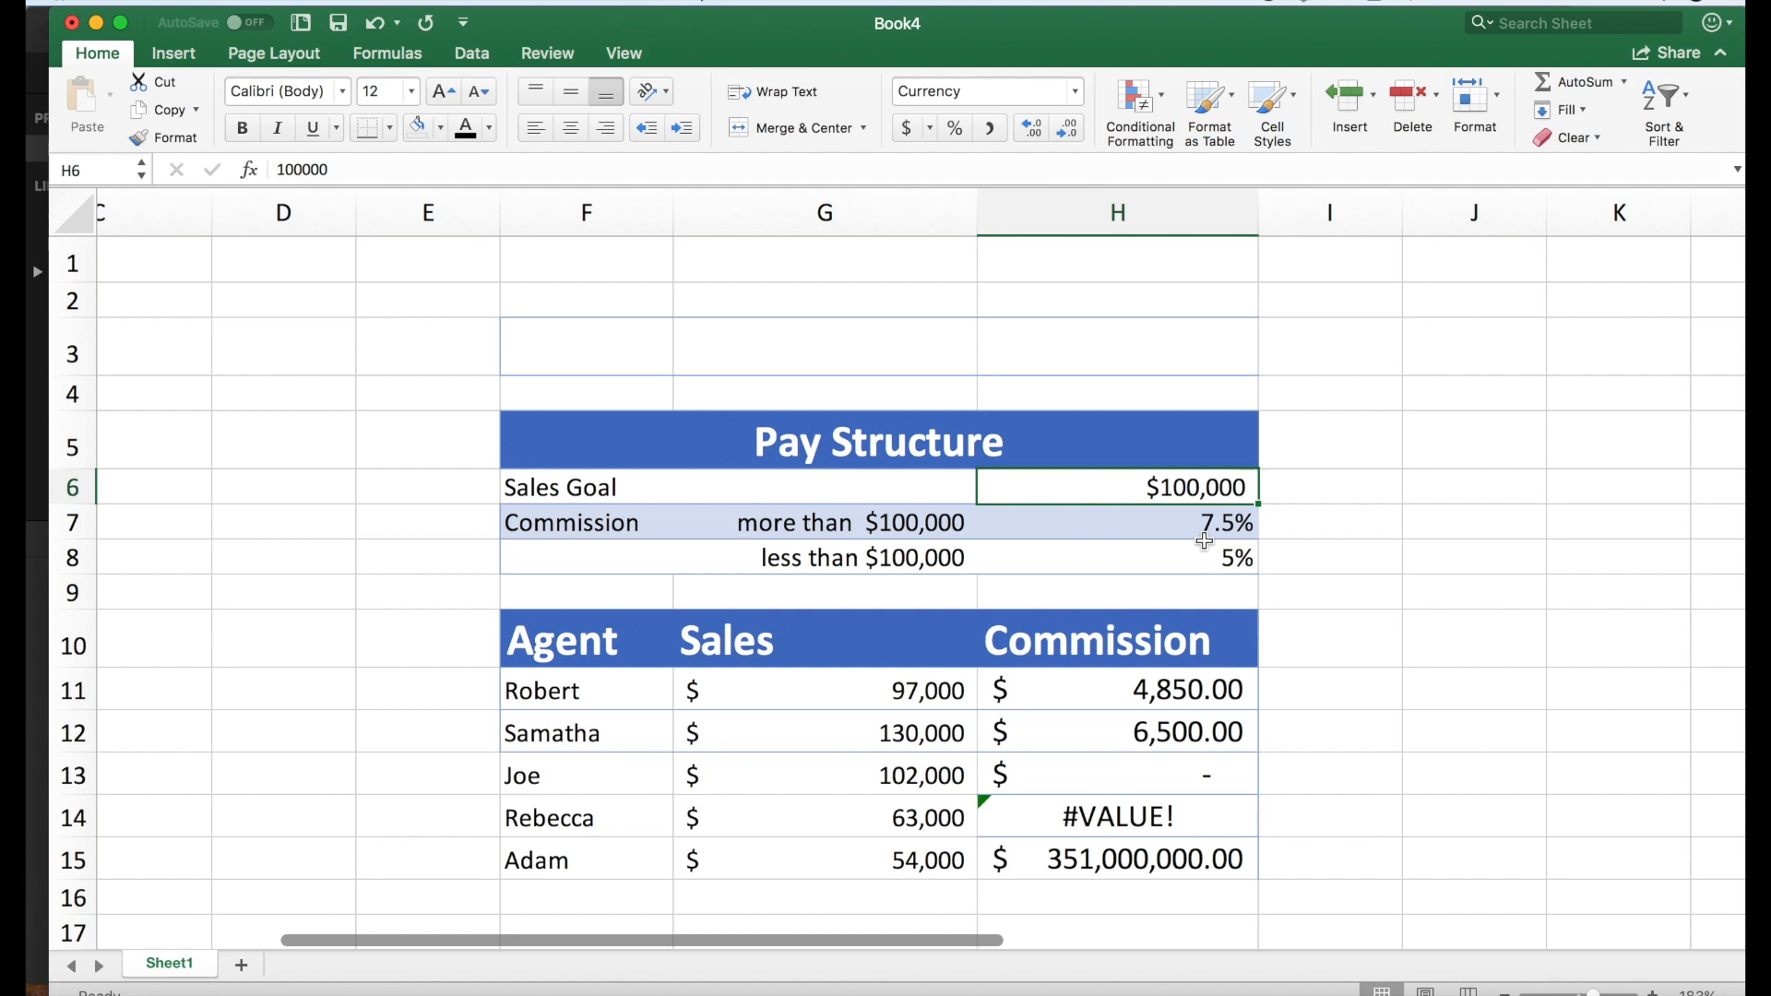
{"action": "key", "text": "super+z"}
{"action": "key", "text": "super+z"}
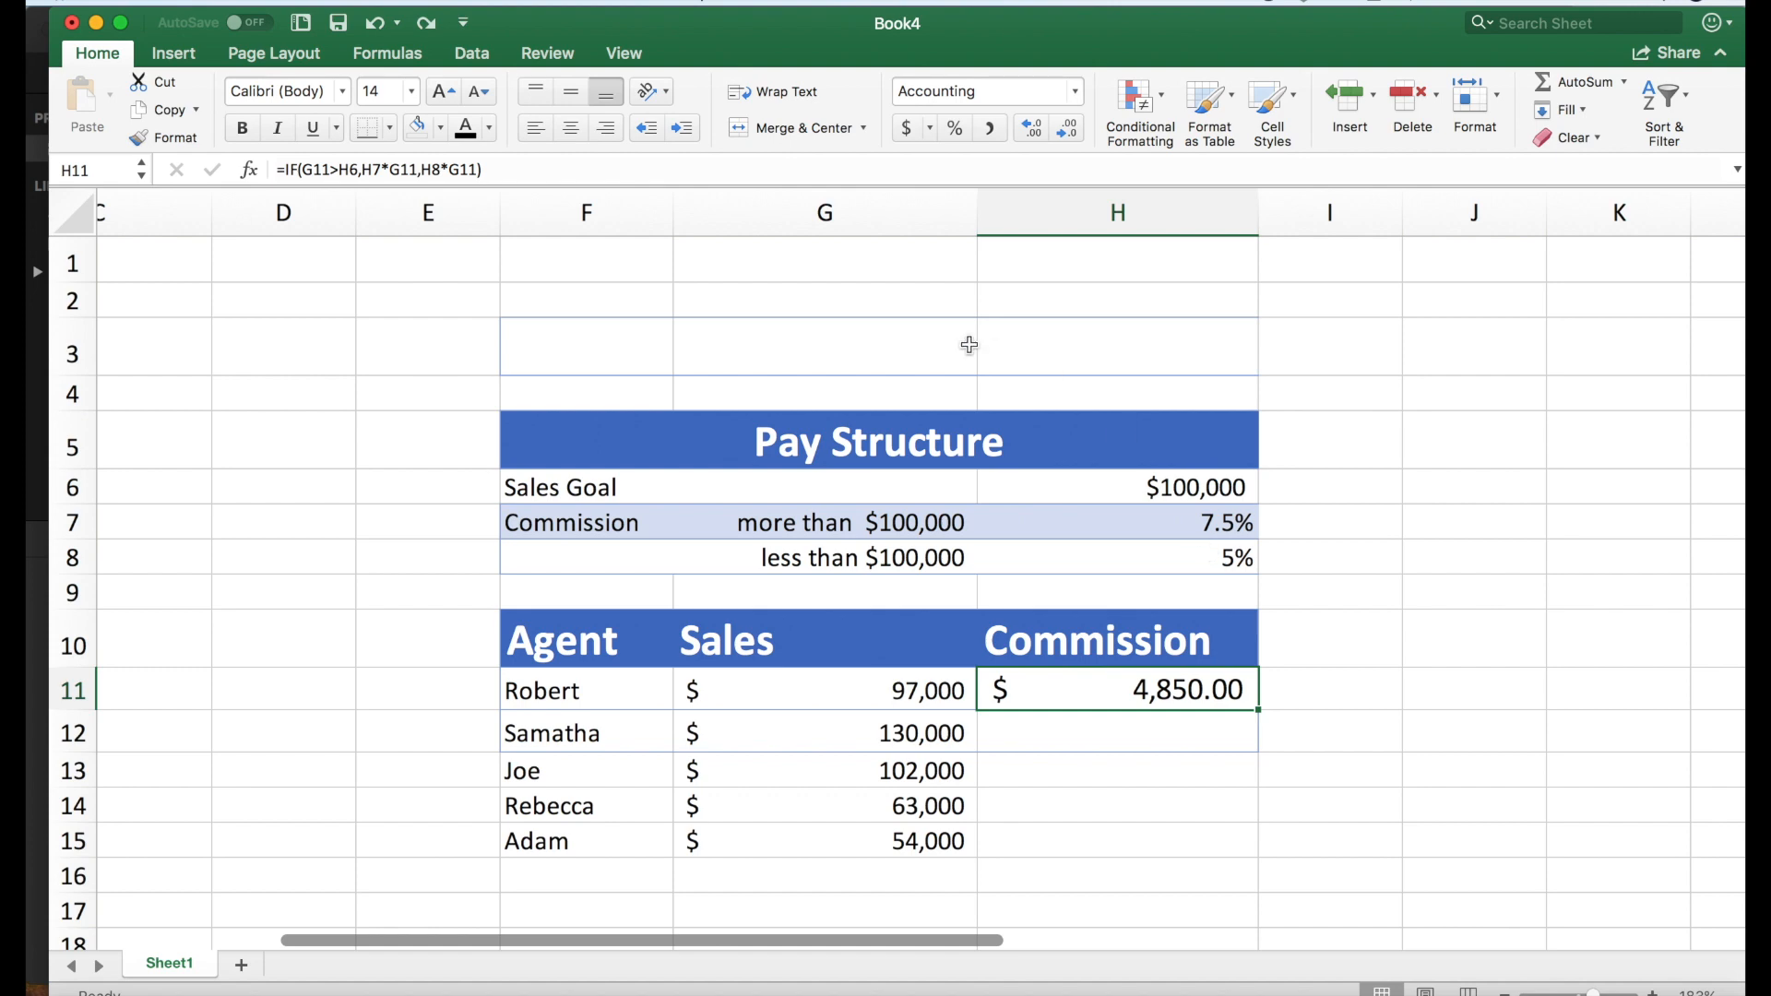
Lock the row numbers of the sales goal and higher commission rate references in the H11 formula as H$6 and H$7.
{"action": "left_click", "coordinate": [949, 168]}
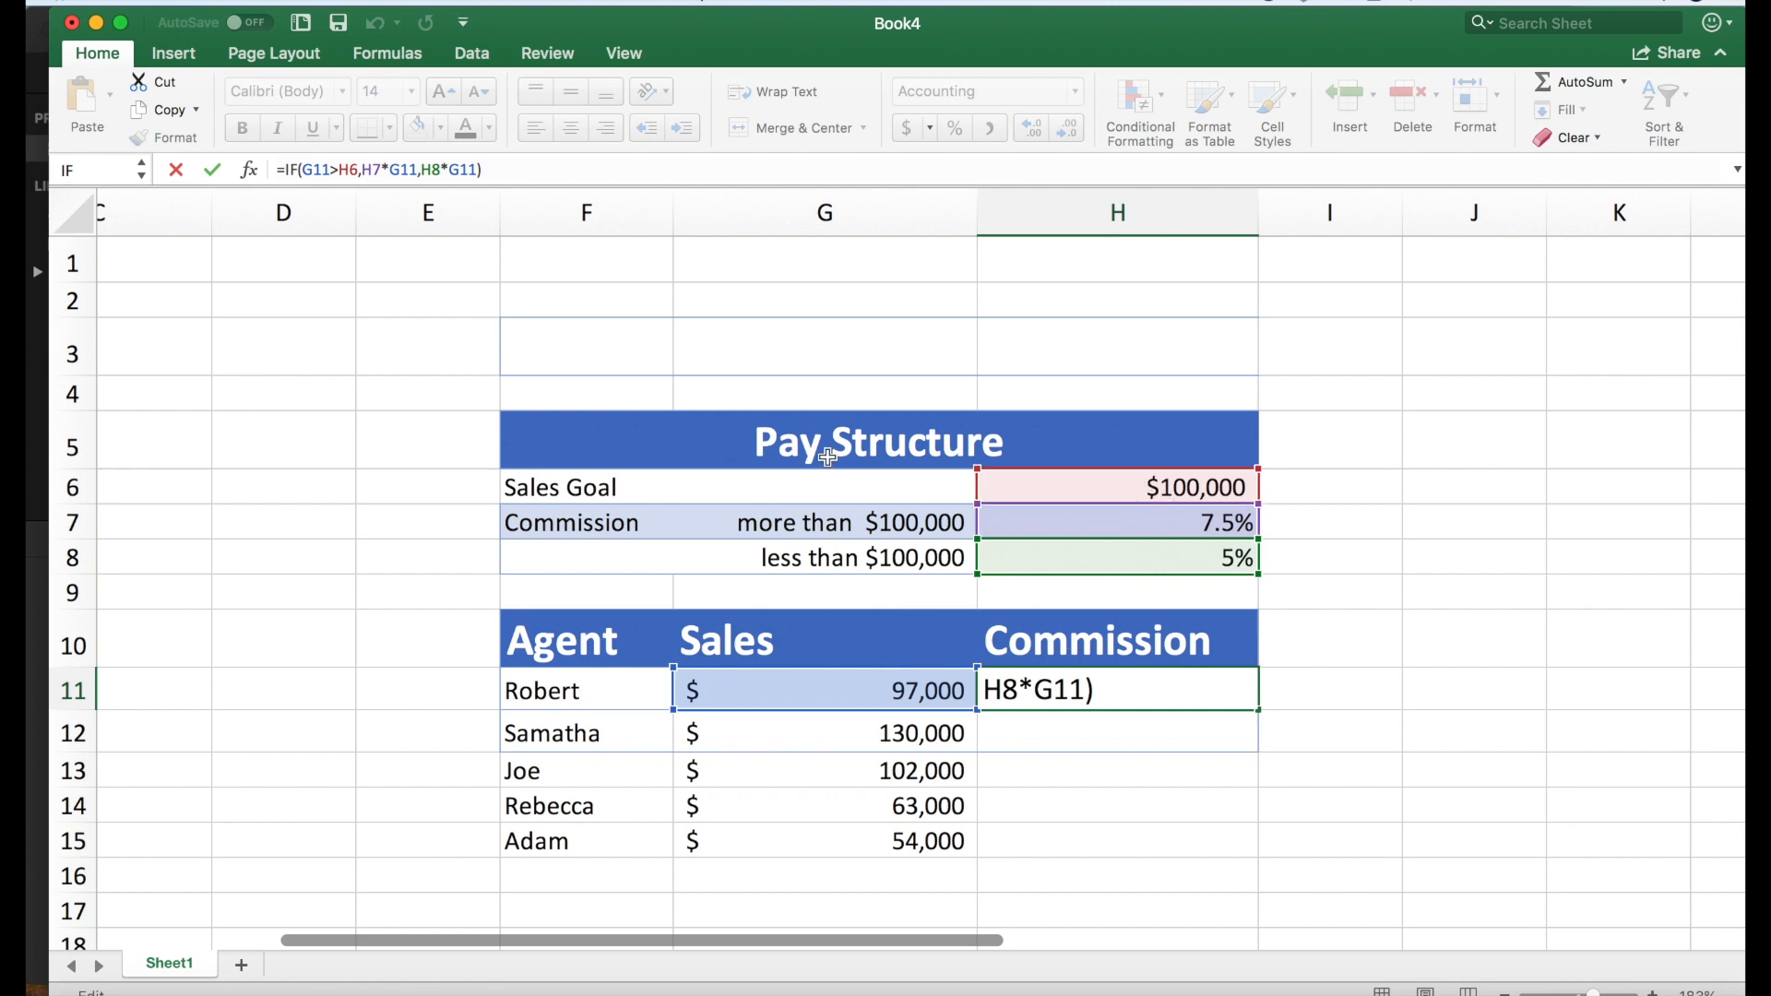
{"action": "left_click", "coordinate": [349, 171]}
{"action": "type", "text": "$"}
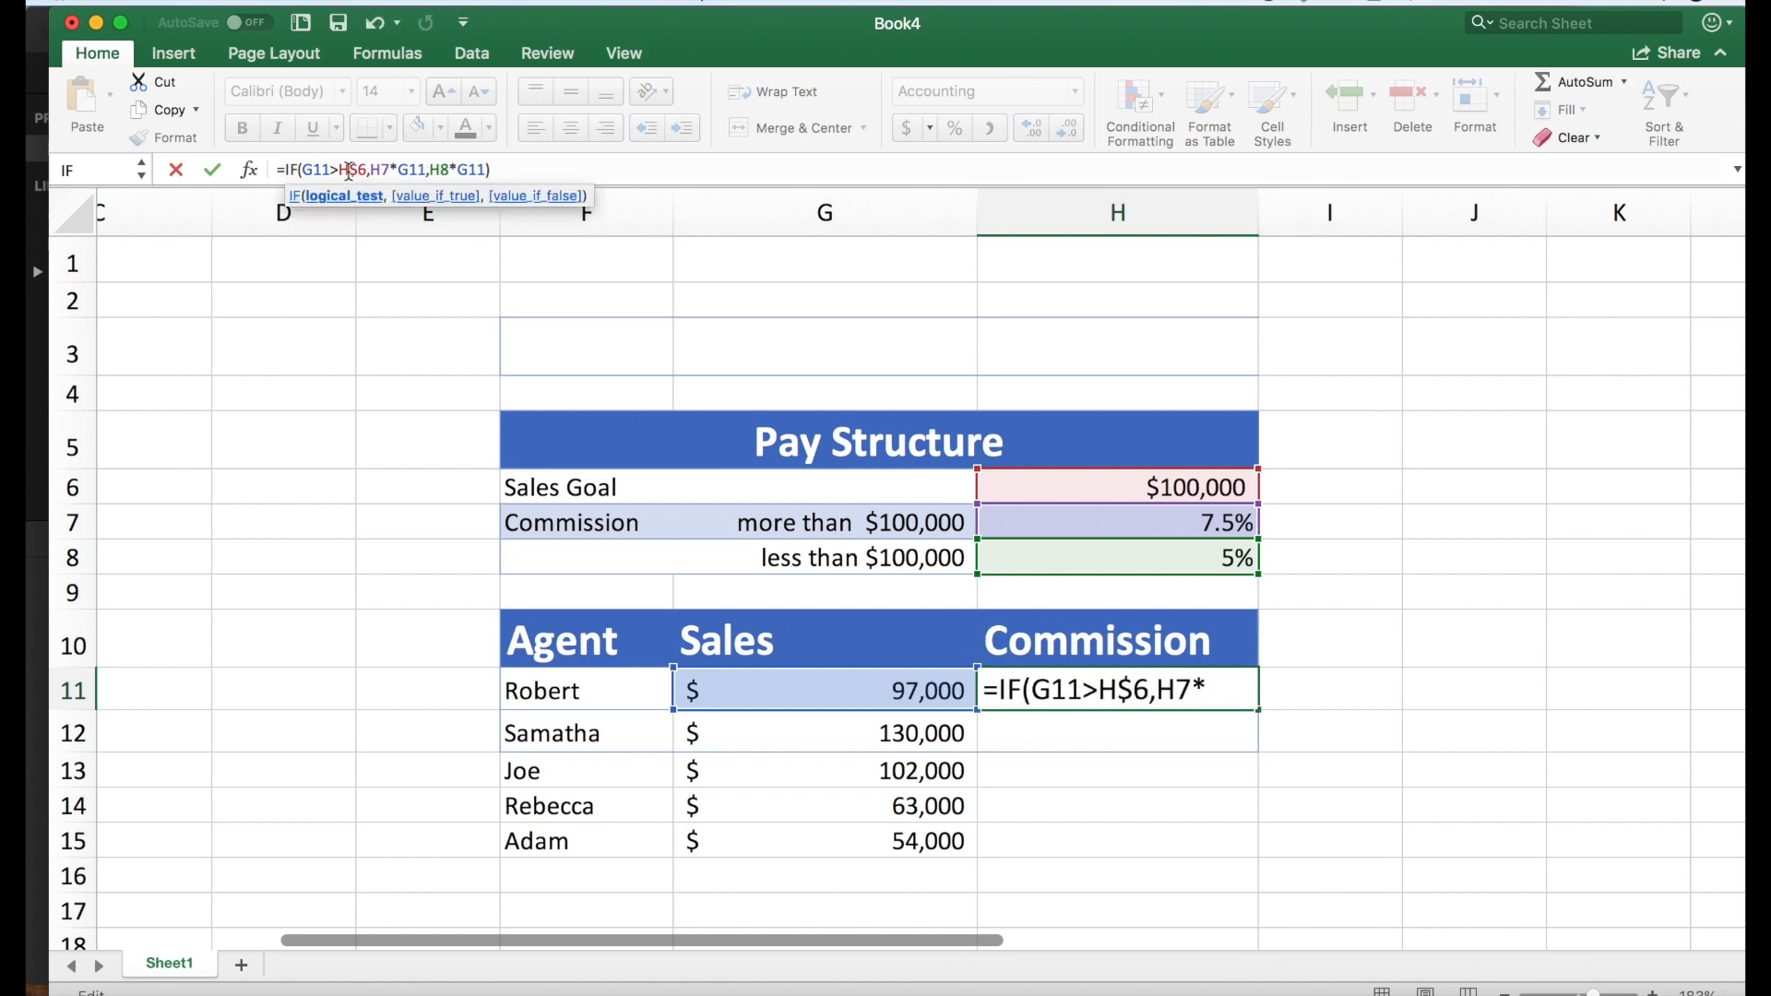
{"action": "key", "text": "Right"}
{"action": "type", "text": "$"}
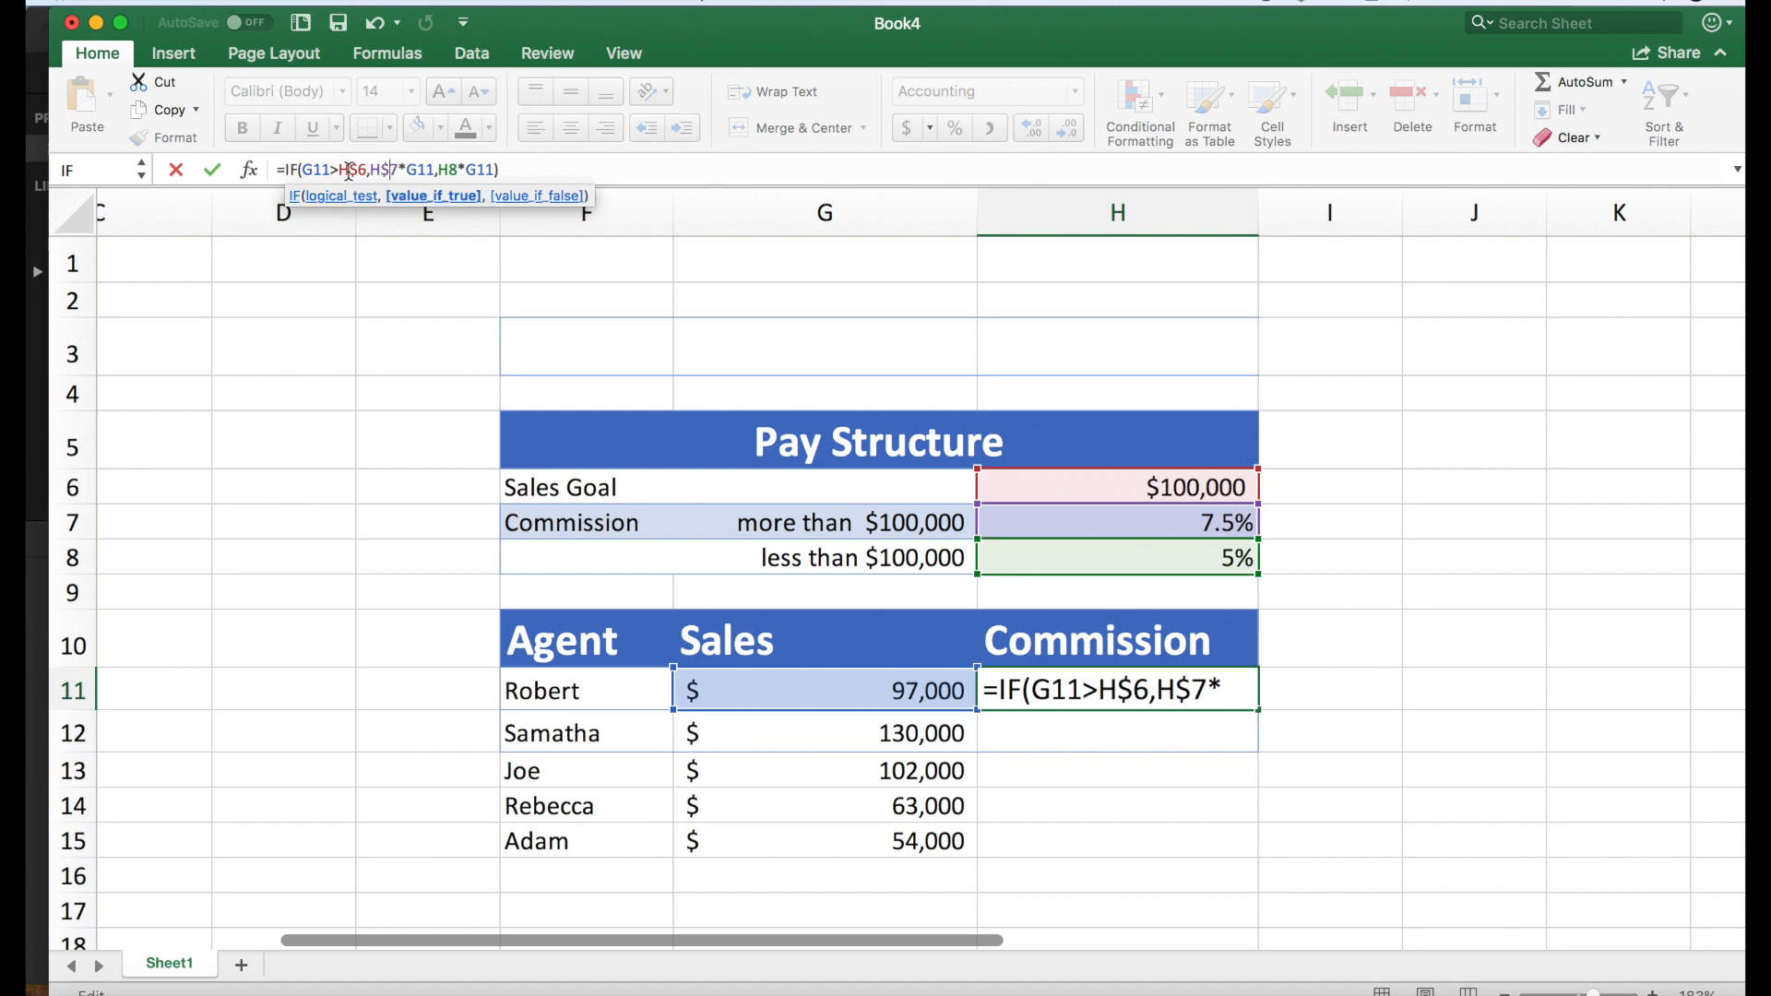
Lock the lower rate reference as H$8 in the H11 formula, giving =IF(G11>H$6,H$7*G11,H$8*G11).
{"action": "key", "text": "Right"}
{"action": "key", "text": "Right"}
{"action": "key", "text": "Right"}
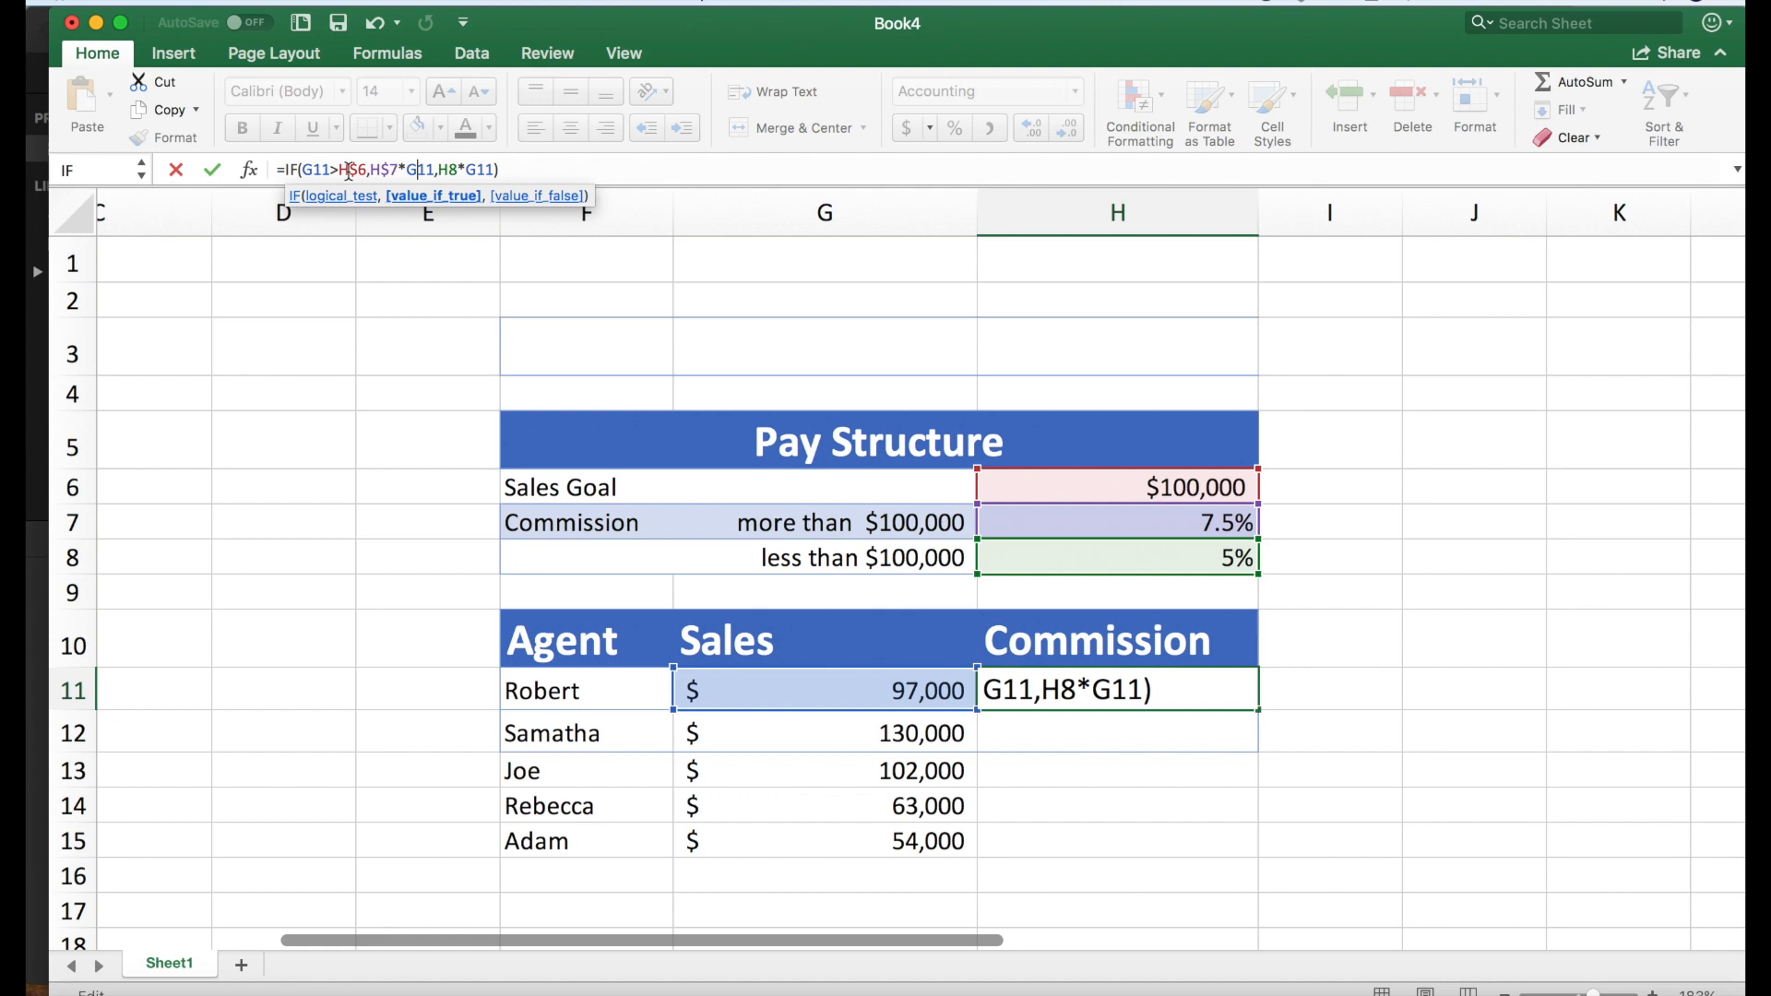
{"action": "key", "text": "Right"}
{"action": "key", "text": "Right"}
{"action": "key", "text": "Right"}
{"action": "type", "text": "$"}
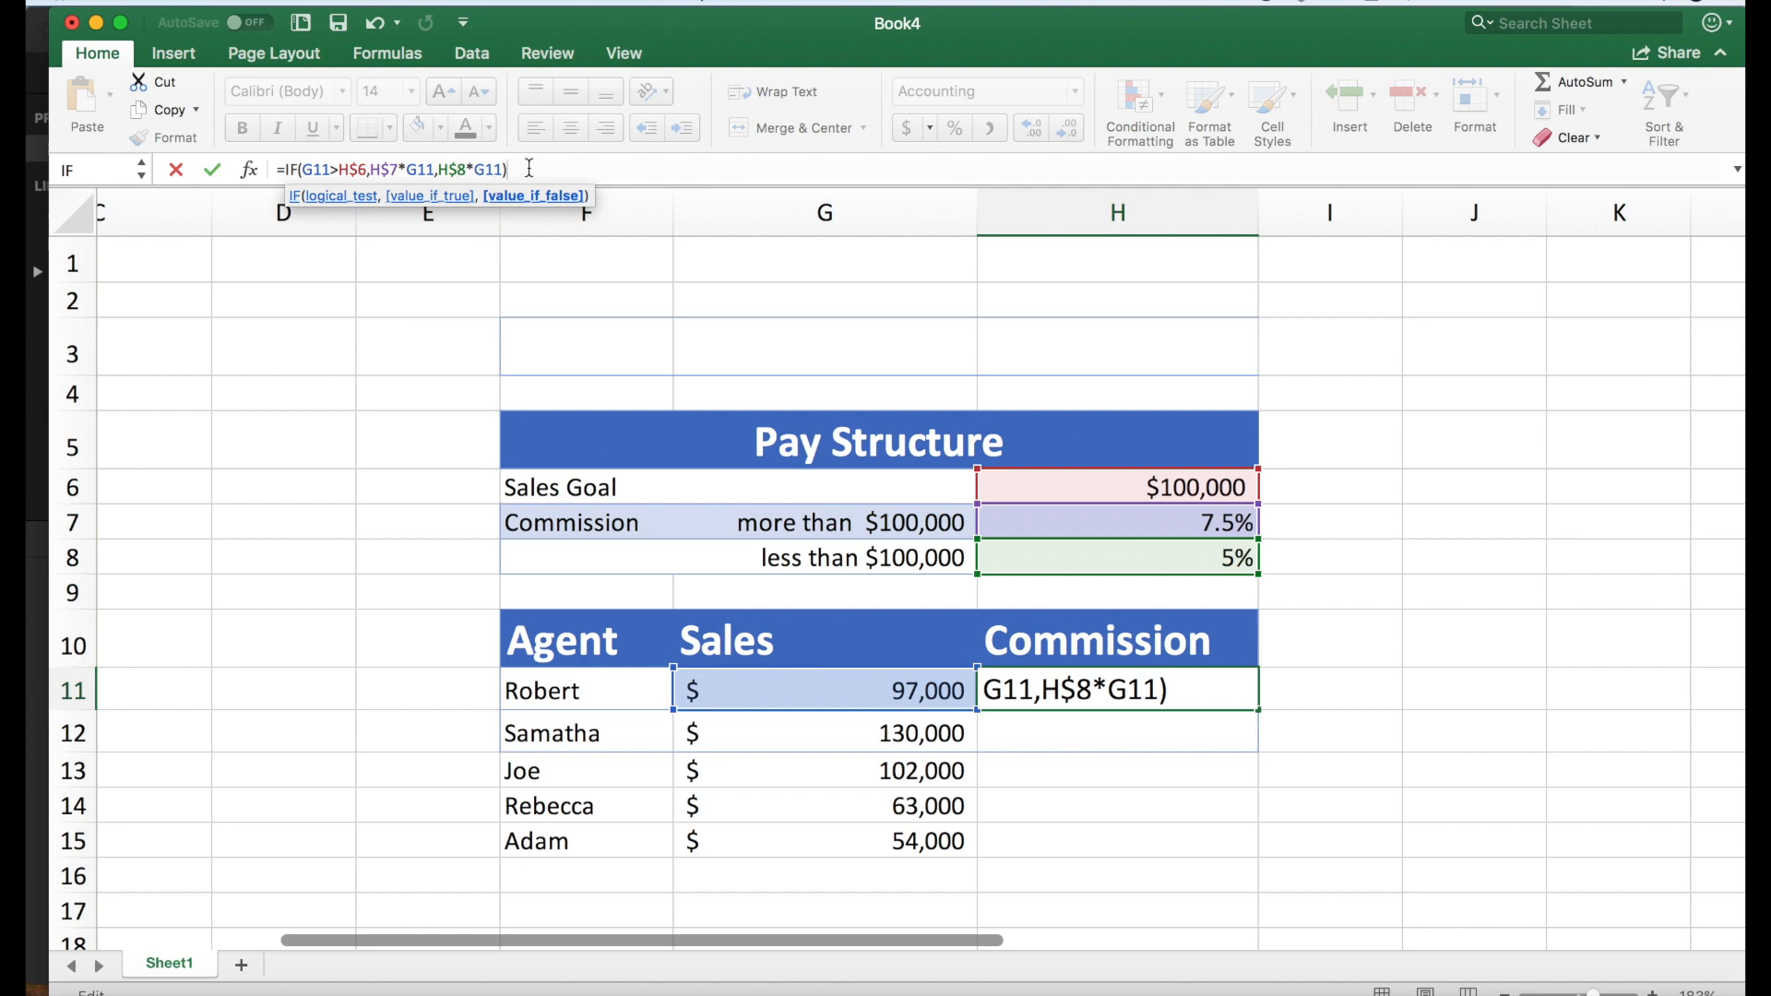
{"action": "key", "text": "Return"}
Fill the H11 commission formula down through H15.
{"action": "left_click", "coordinate": [1211, 691]}
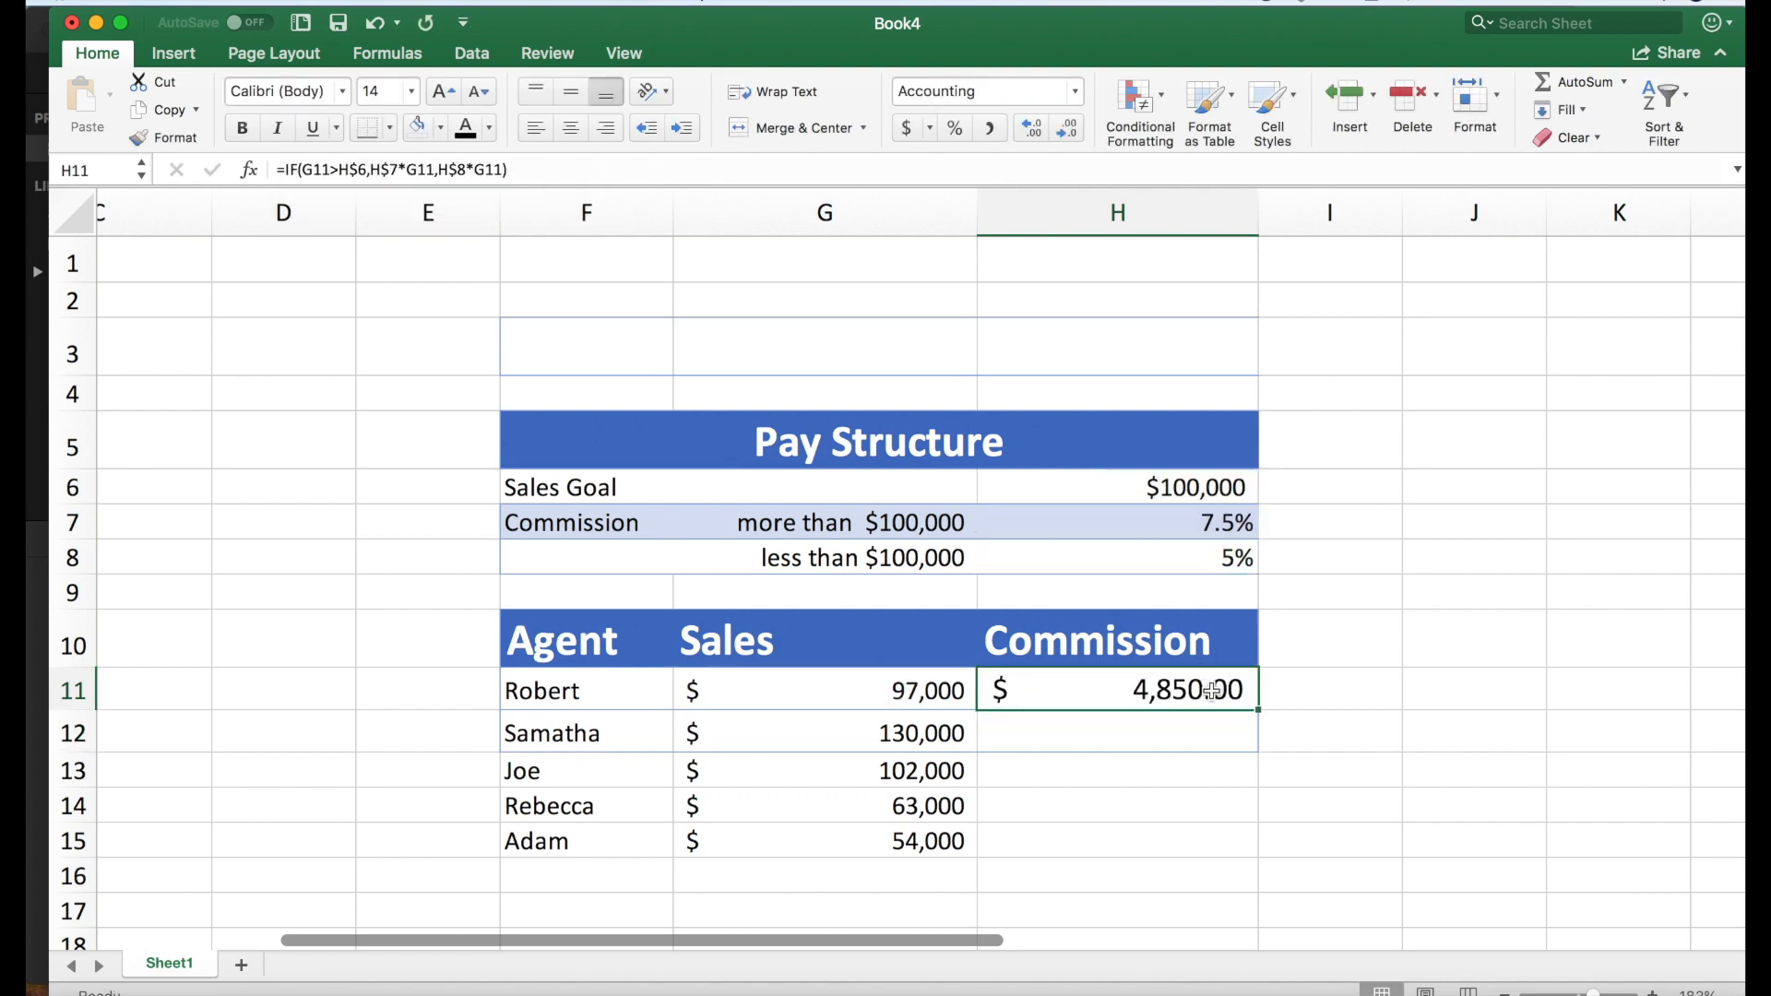
{"action": "left_click_drag", "start_coordinate": [1258, 710], "coordinate": [1240, 847]}
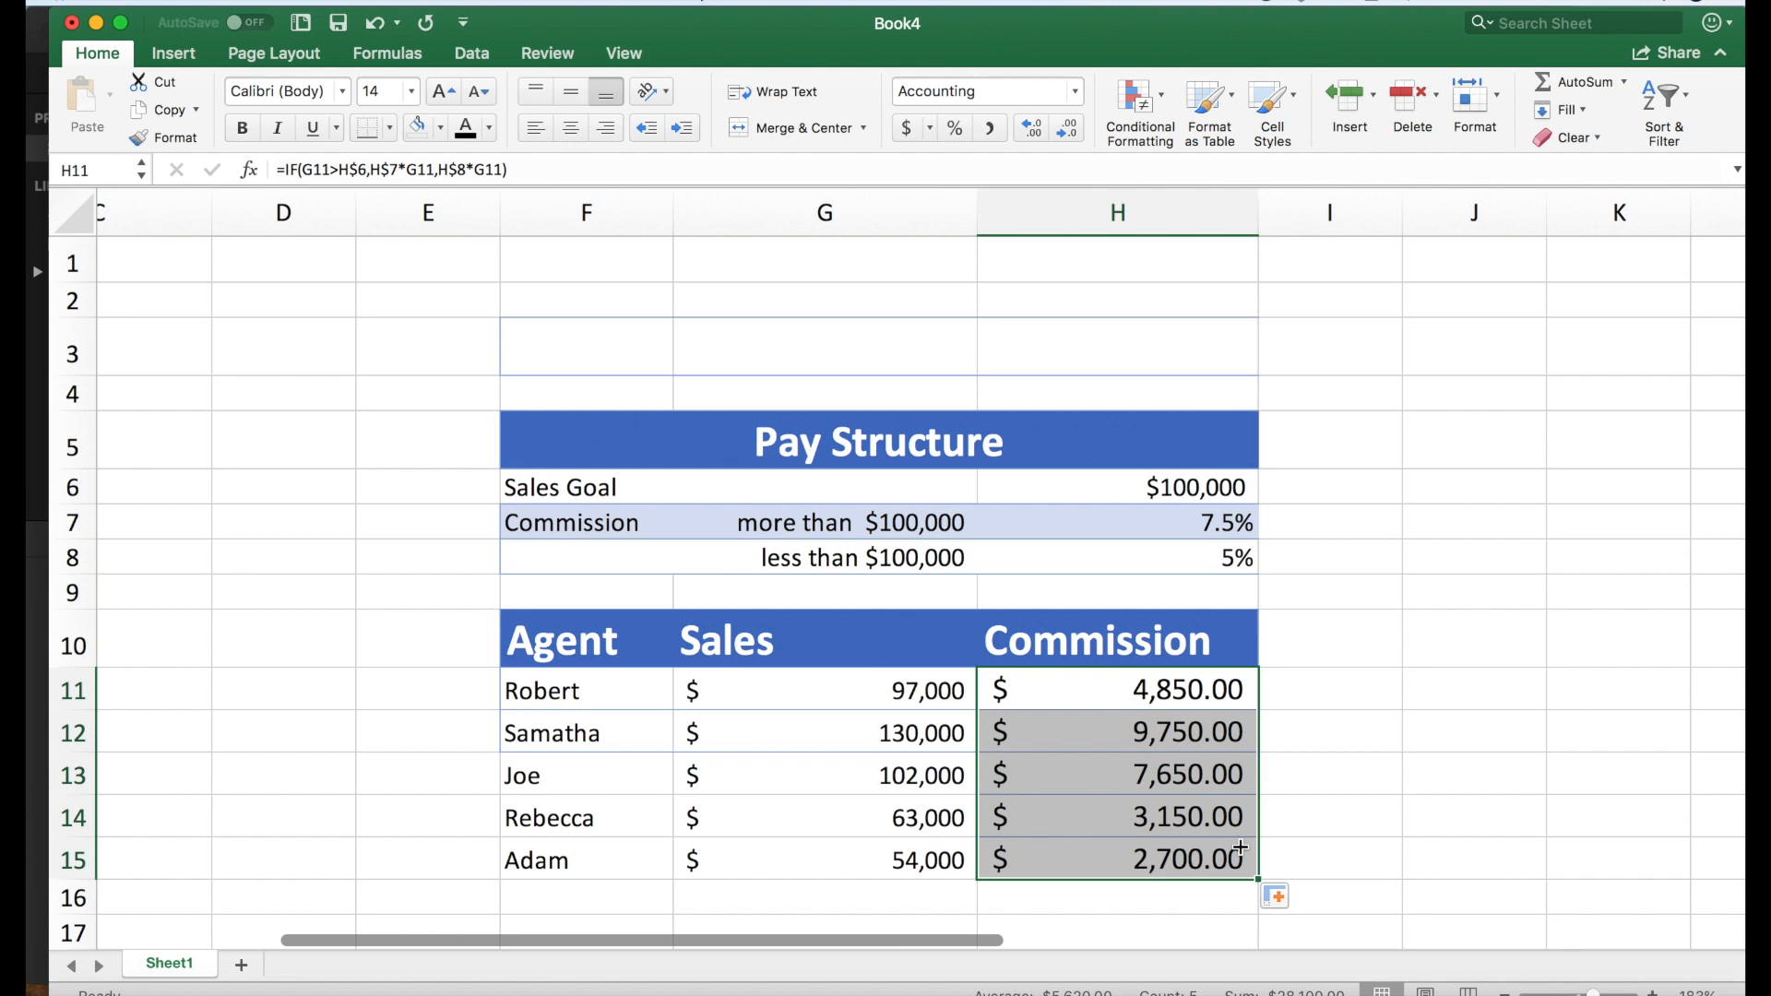
Examine the filled formula in H12 and the cells it references, including the H$7*G12 value if true.
{"action": "left_click", "coordinate": [1109, 741]}
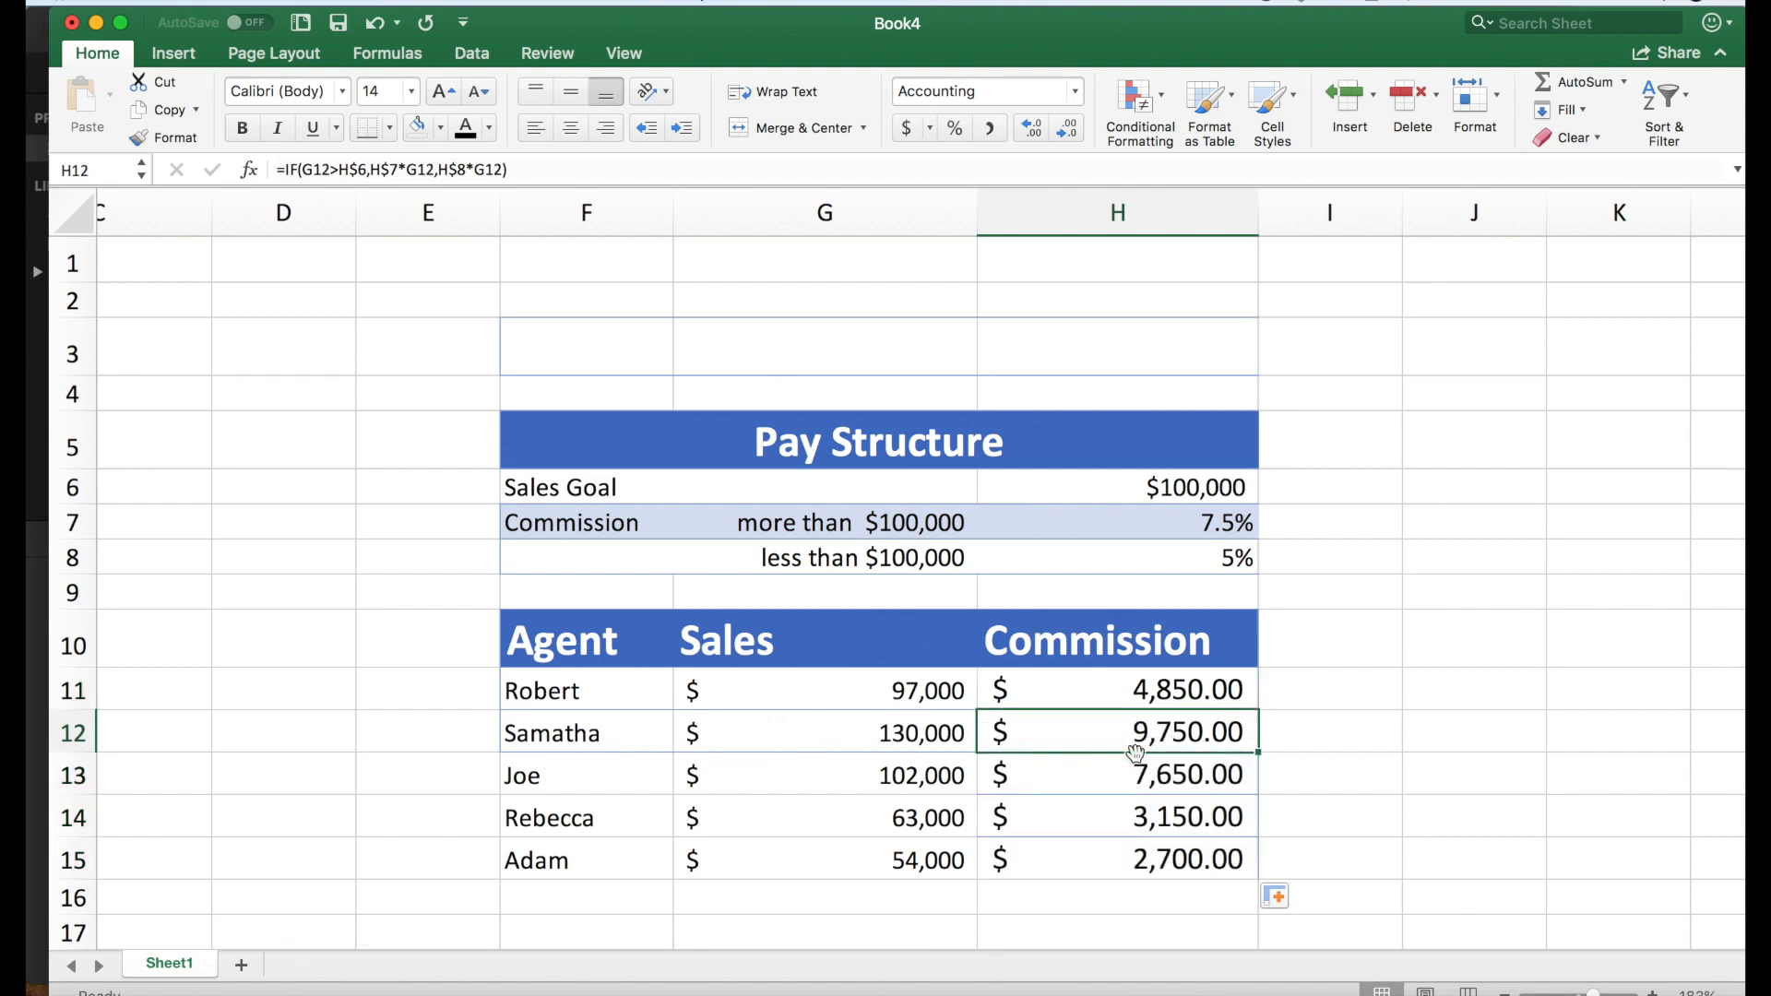
{"action": "left_click", "coordinate": [756, 172]}
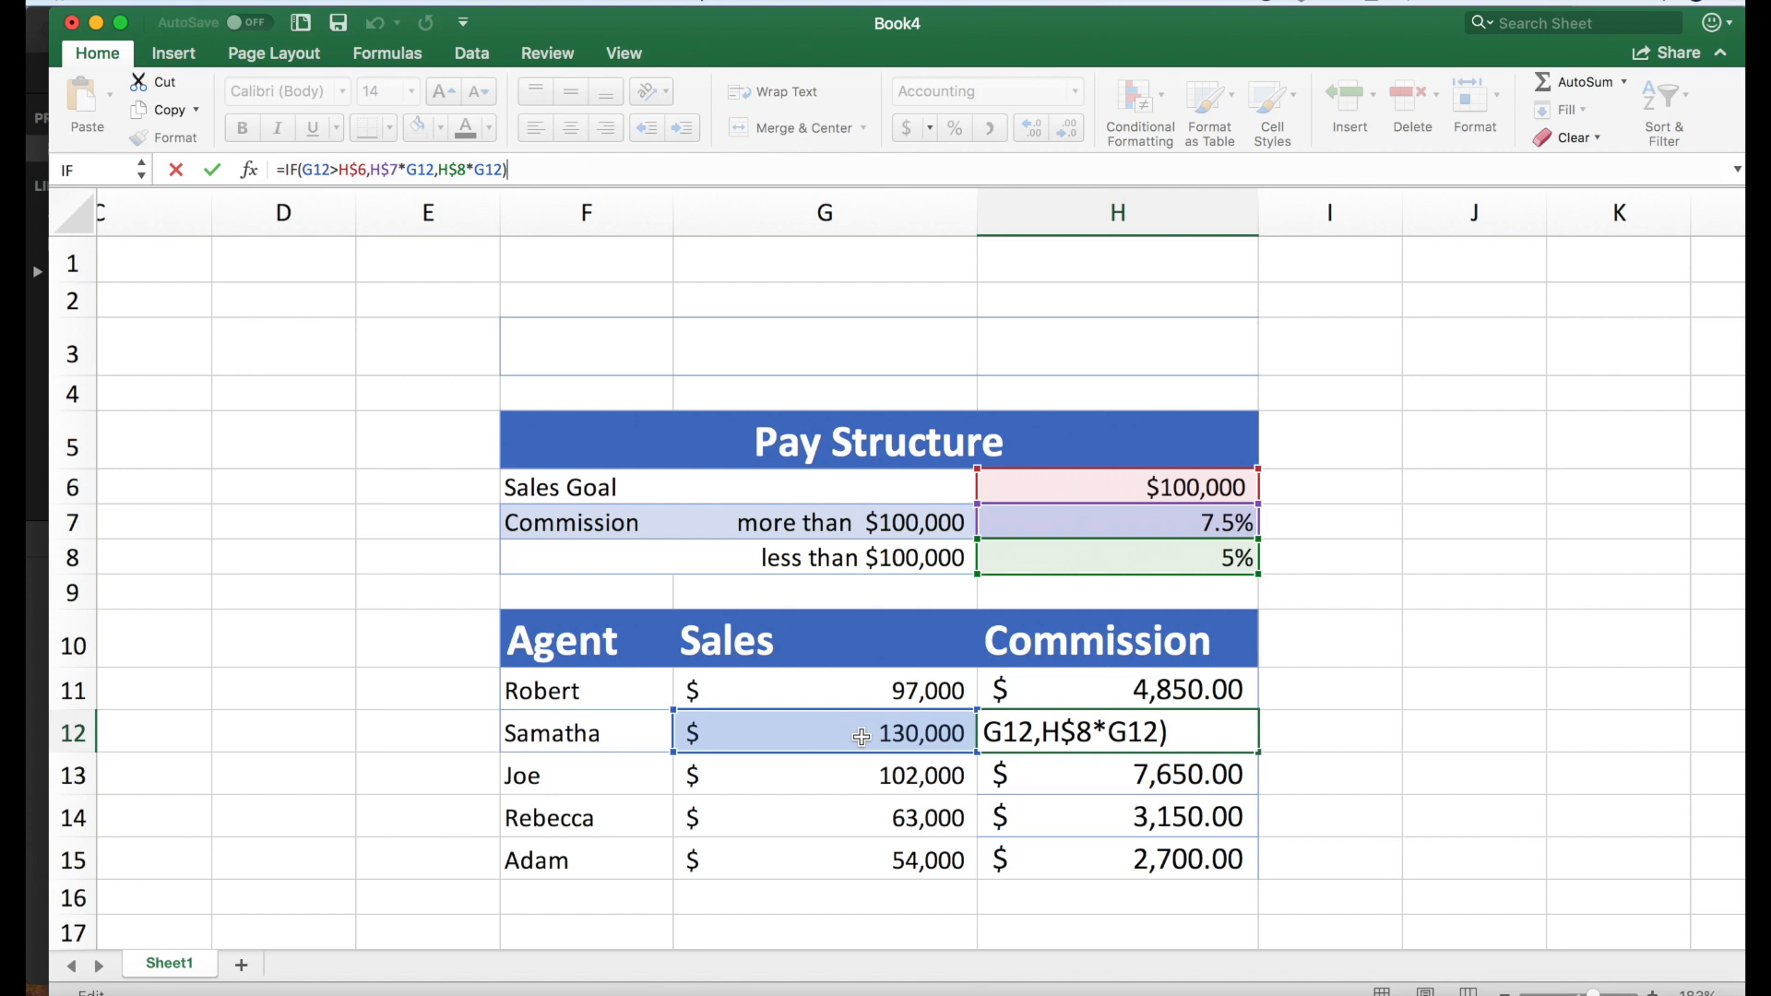
{"action": "key", "text": "ctrl+Return"}
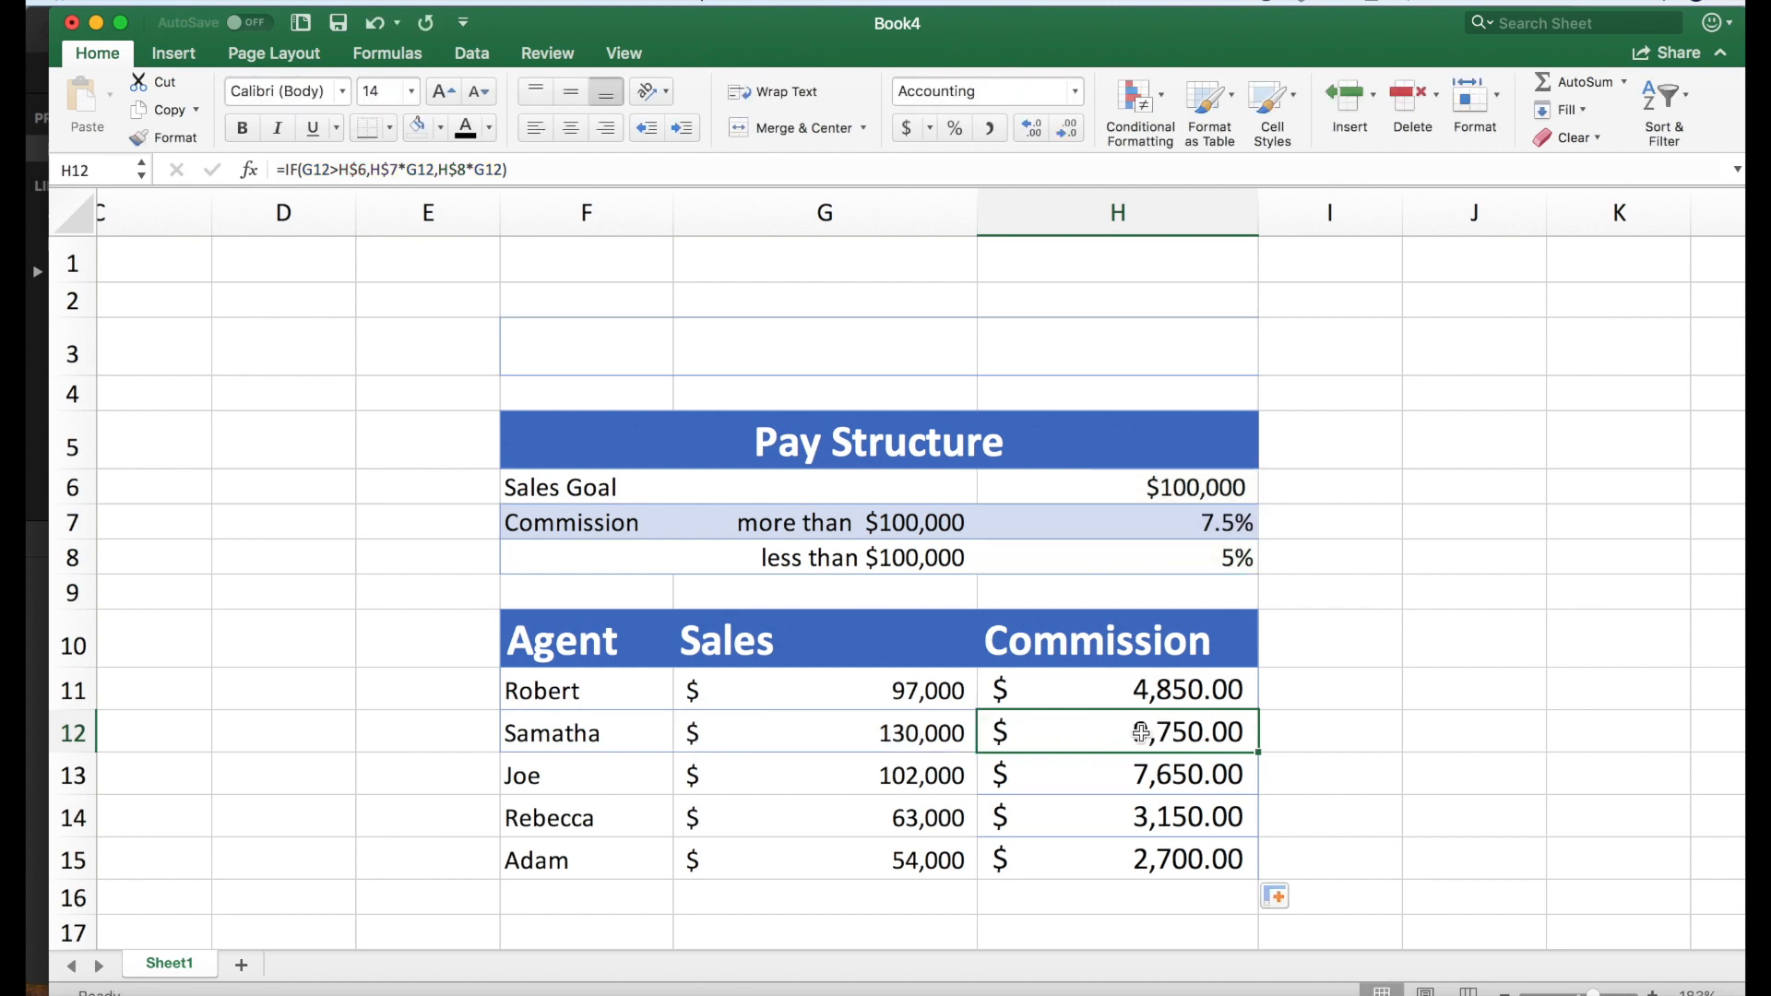
{"action": "left_click", "coordinate": [663, 173]}
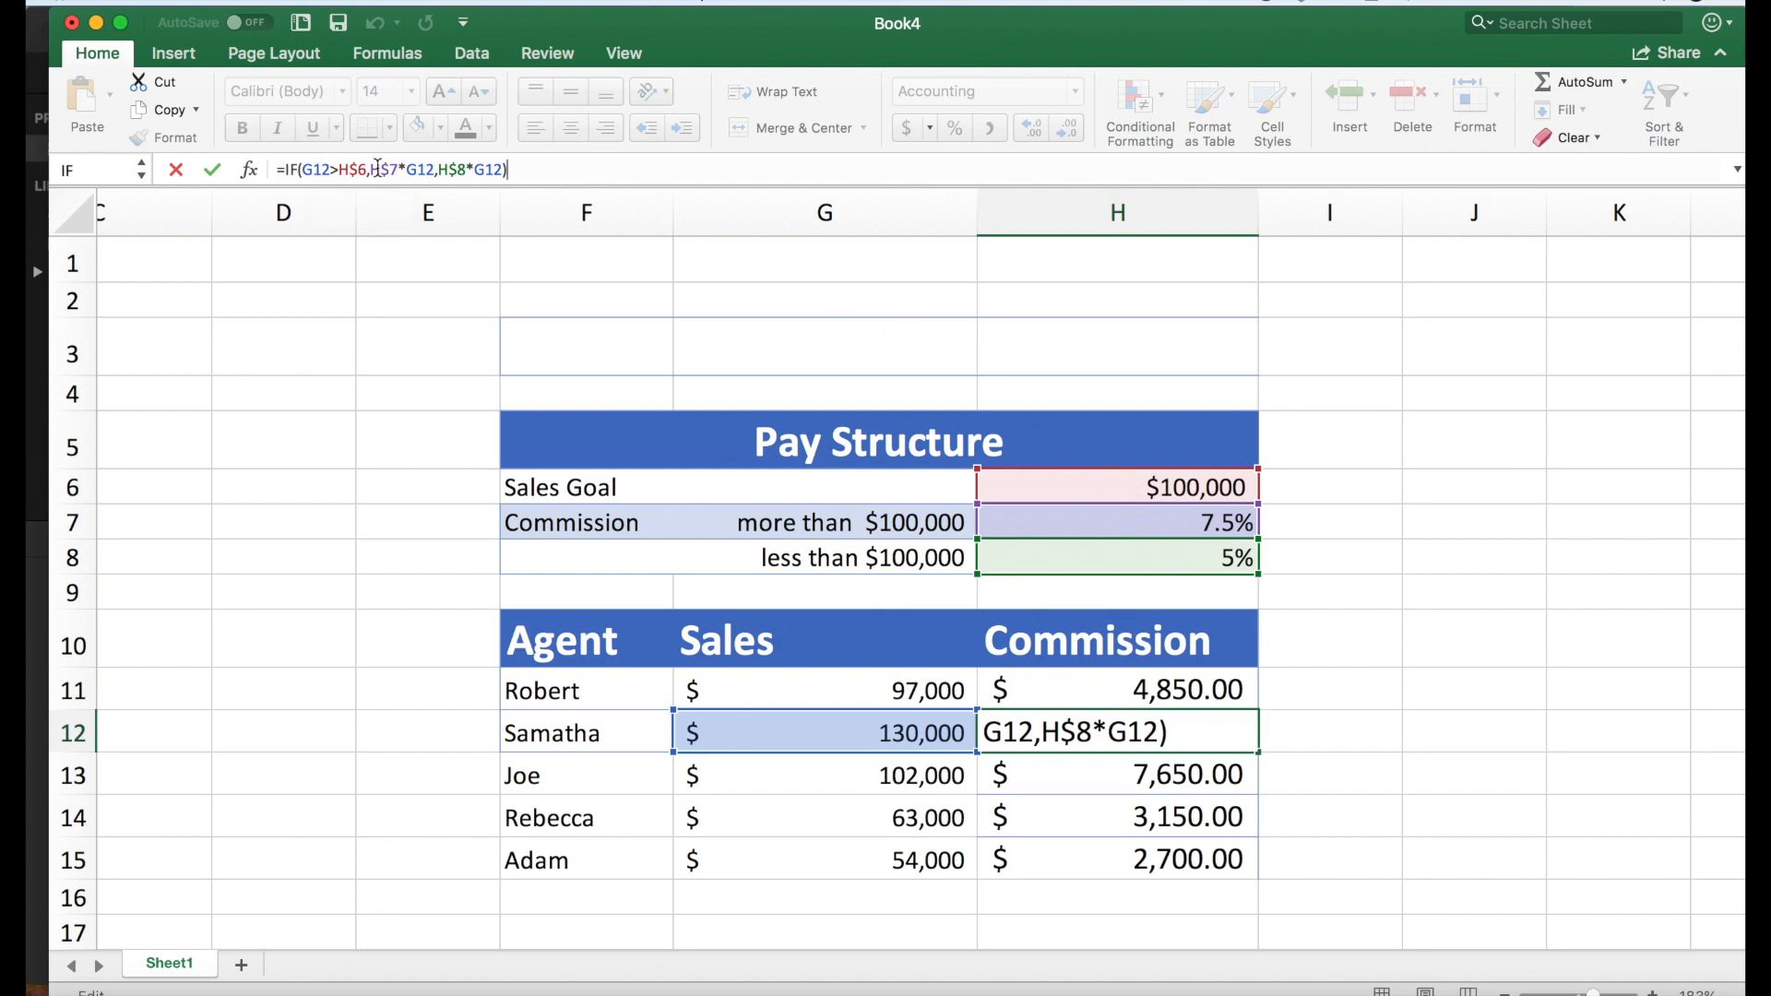
{"action": "left_click_drag", "start_coordinate": [374, 170], "coordinate": [426, 170]}
{"action": "left_click", "coordinate": [434, 171]}
{"action": "key", "text": "Return"}
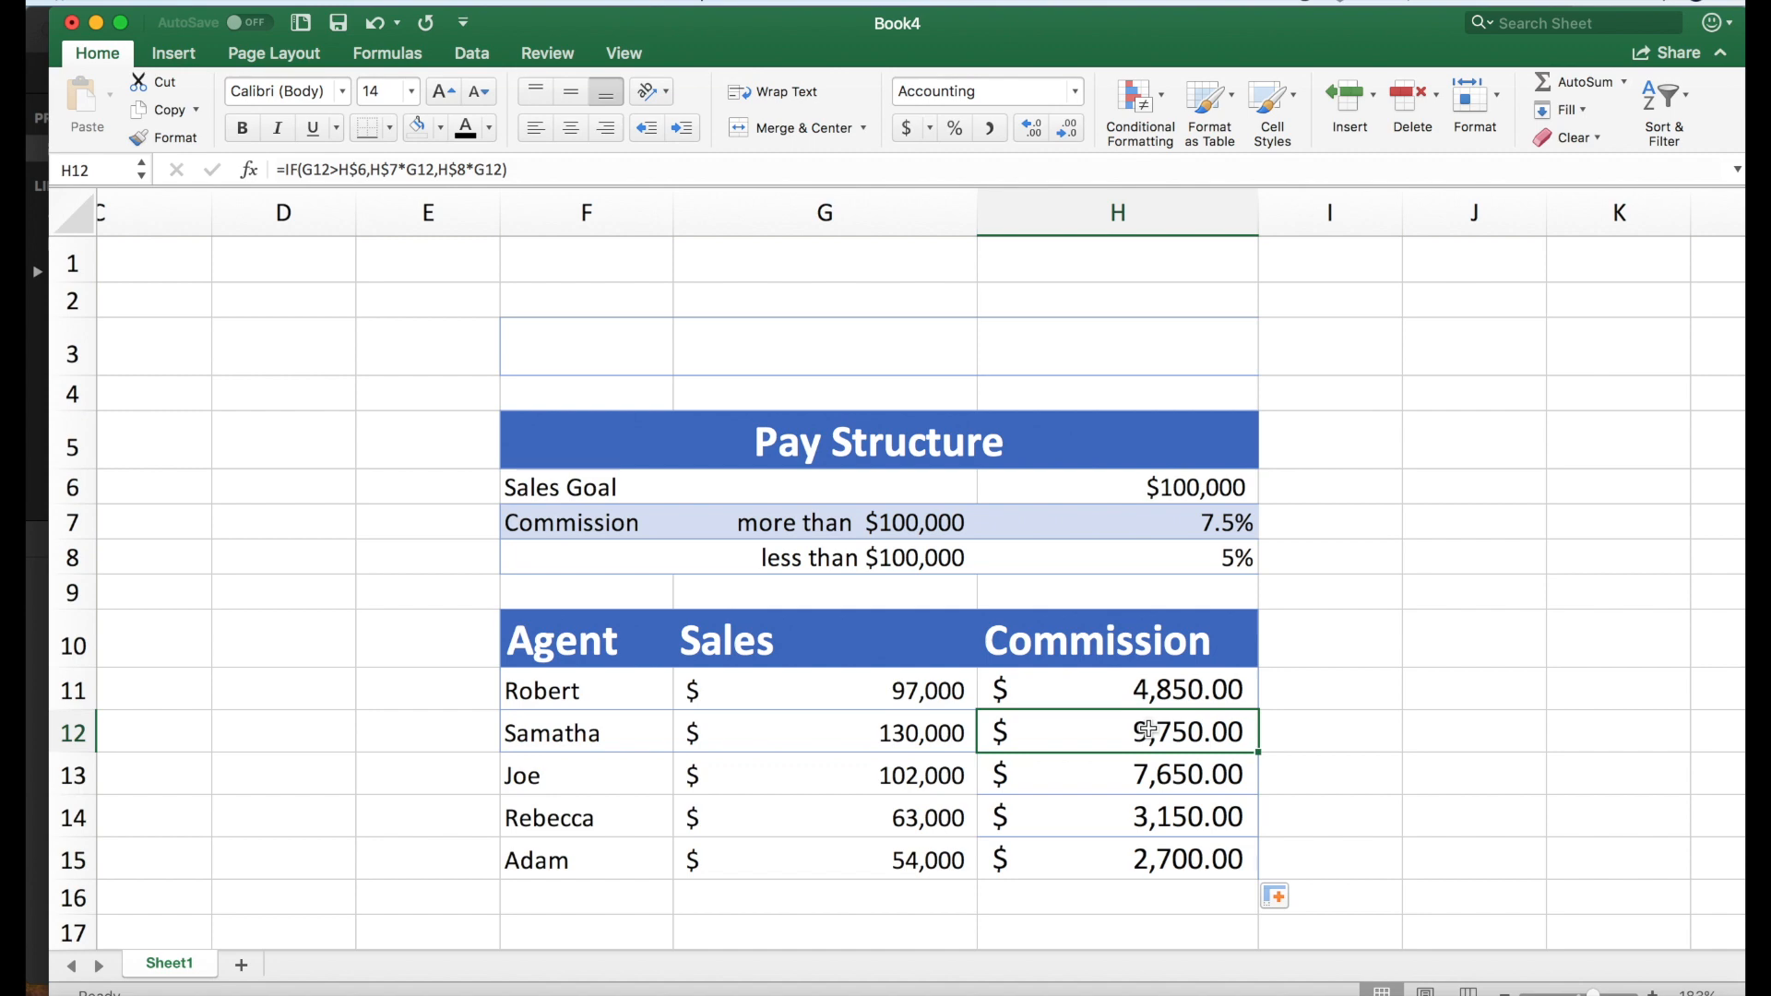
Check the second agent's commission in H12 against a temporary =G12*H7 calculation in I12, and undo that calculation.
{"action": "left_click", "coordinate": [1309, 731]}
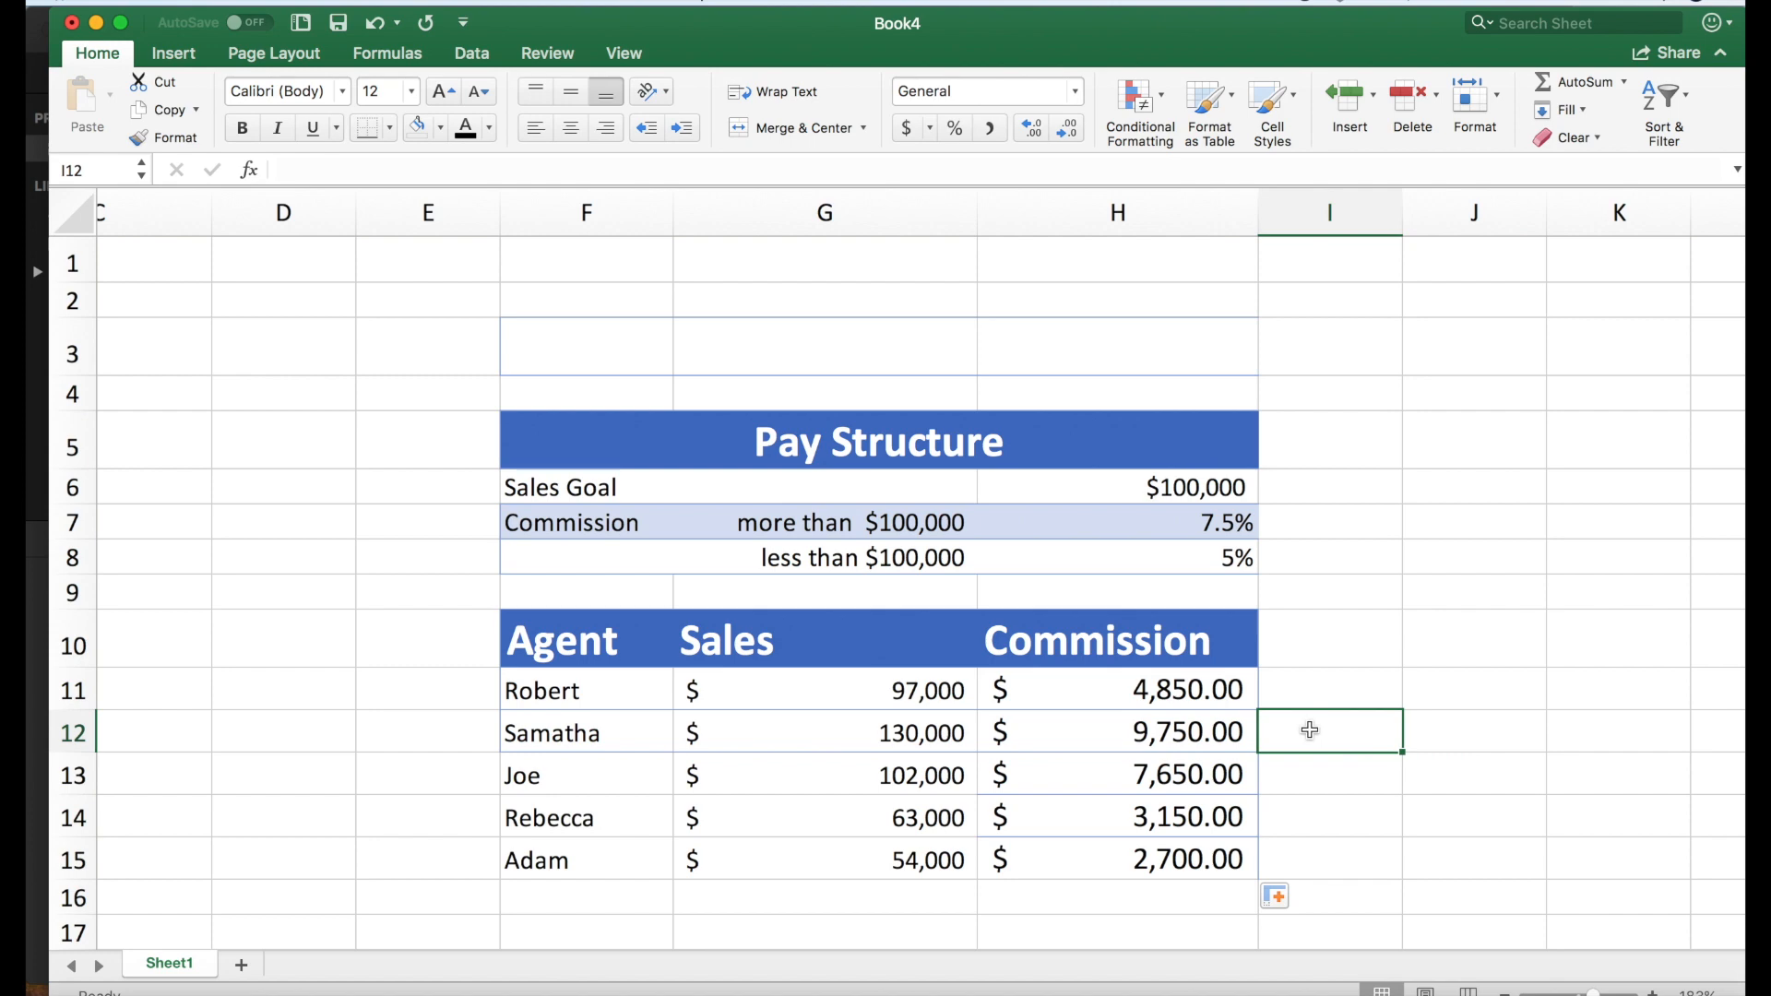
{"action": "type", "text": "="}
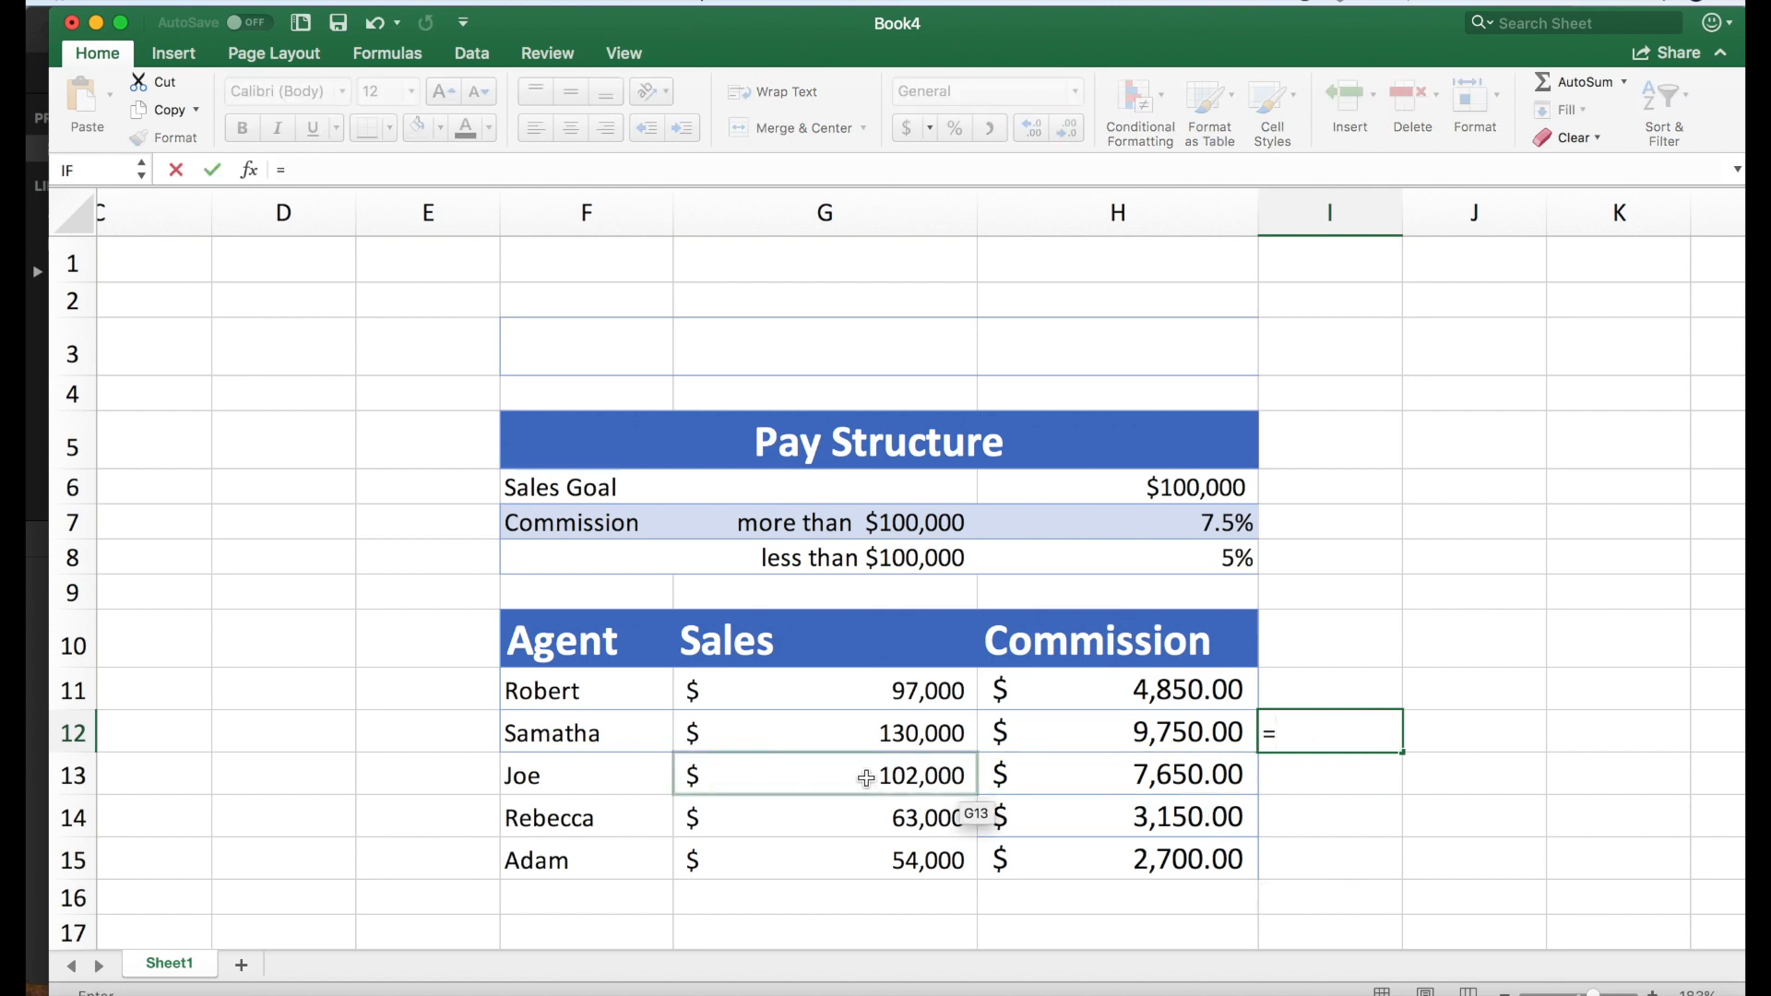
{"action": "left_click", "coordinate": [866, 734]}
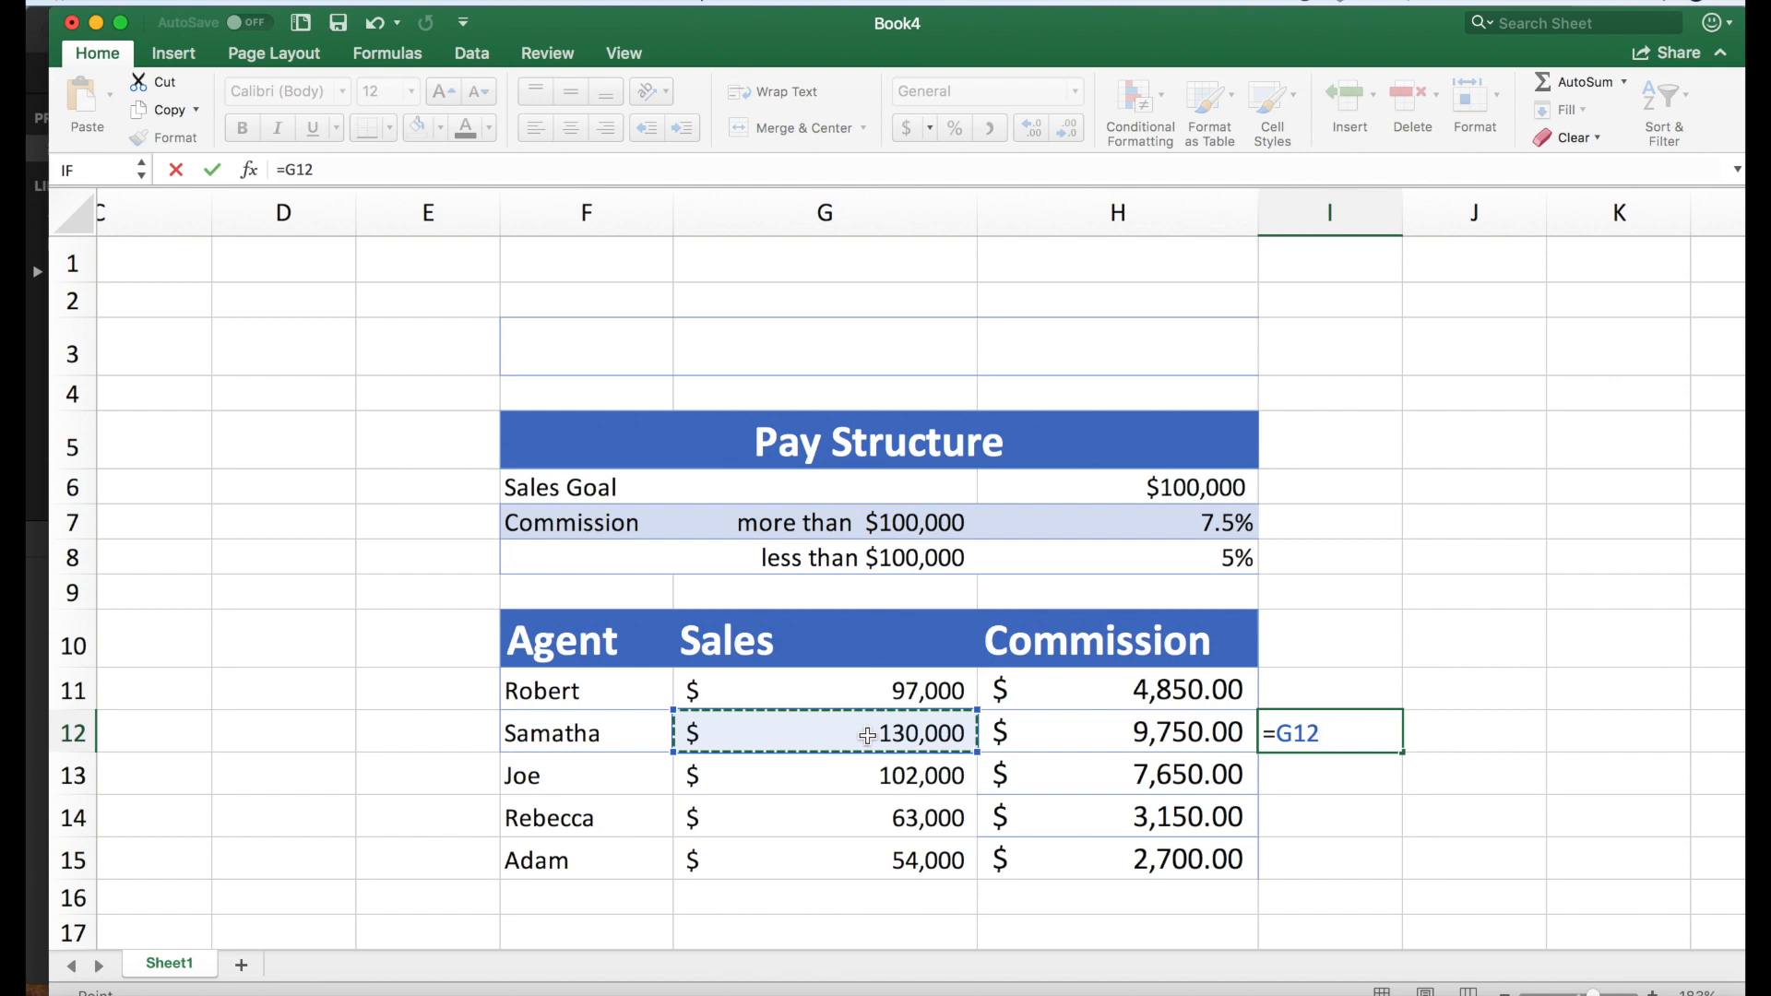
{"action": "type", "text": "*"}
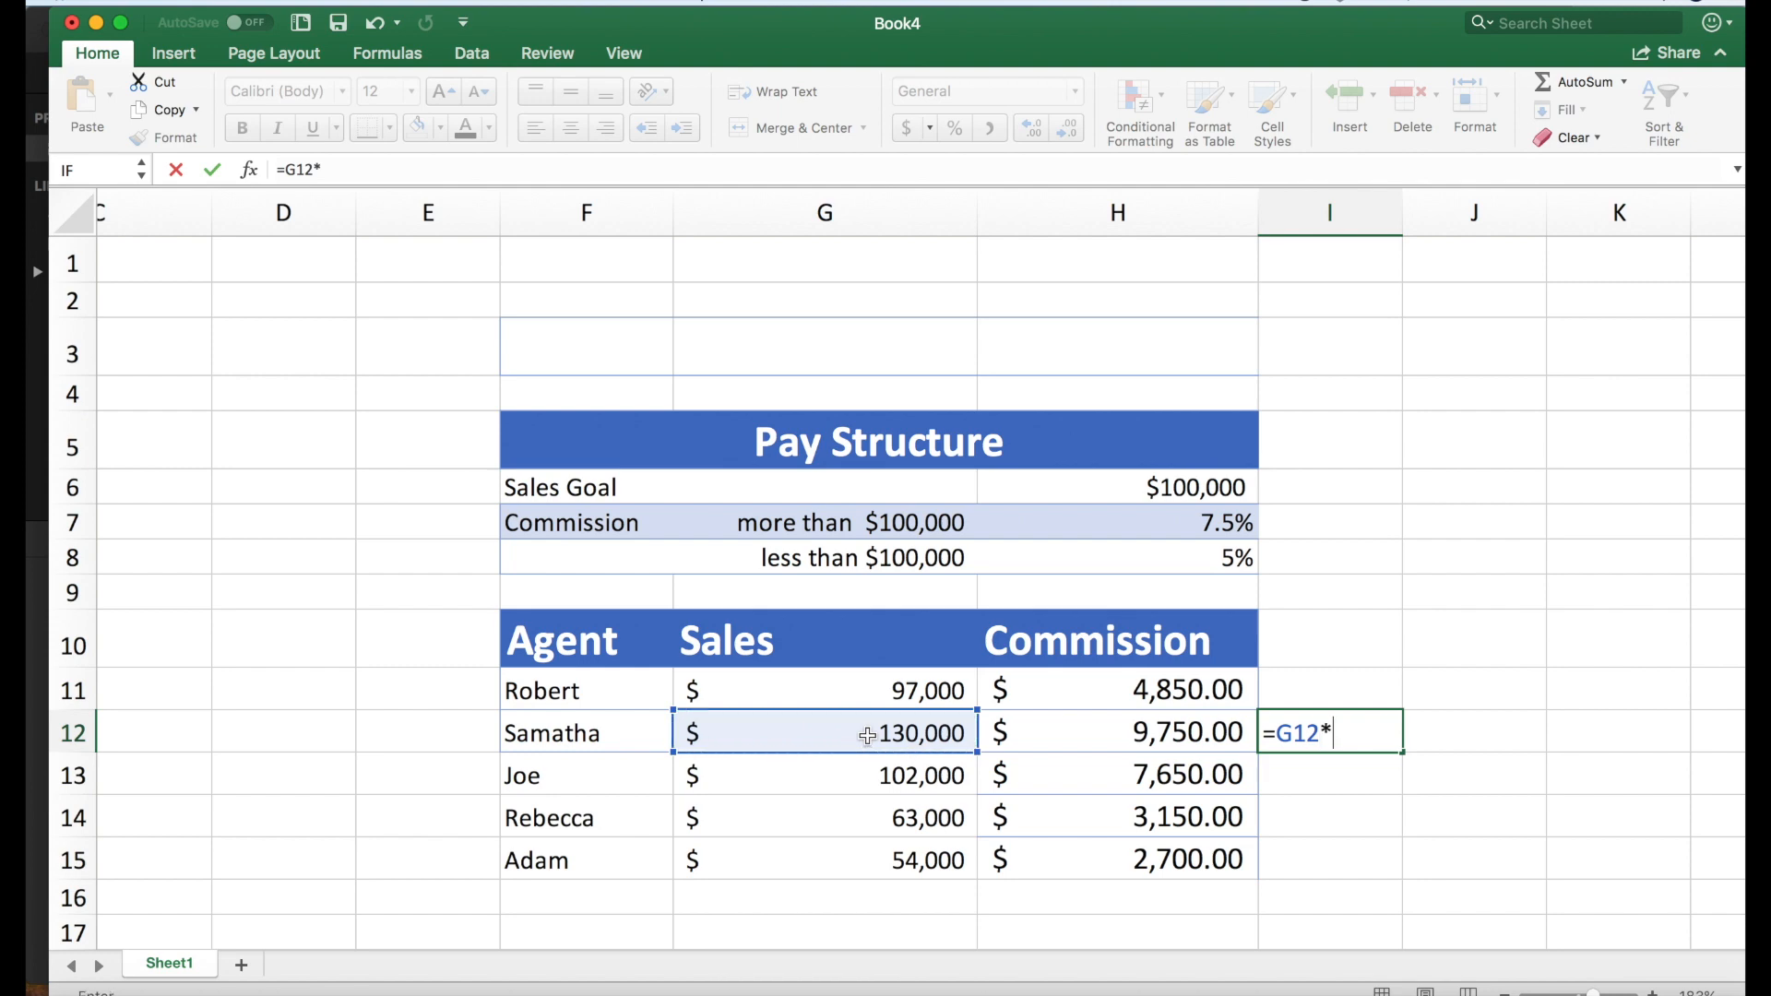
{"action": "left_click", "coordinate": [1191, 522]}
{"action": "key", "text": "Return"}
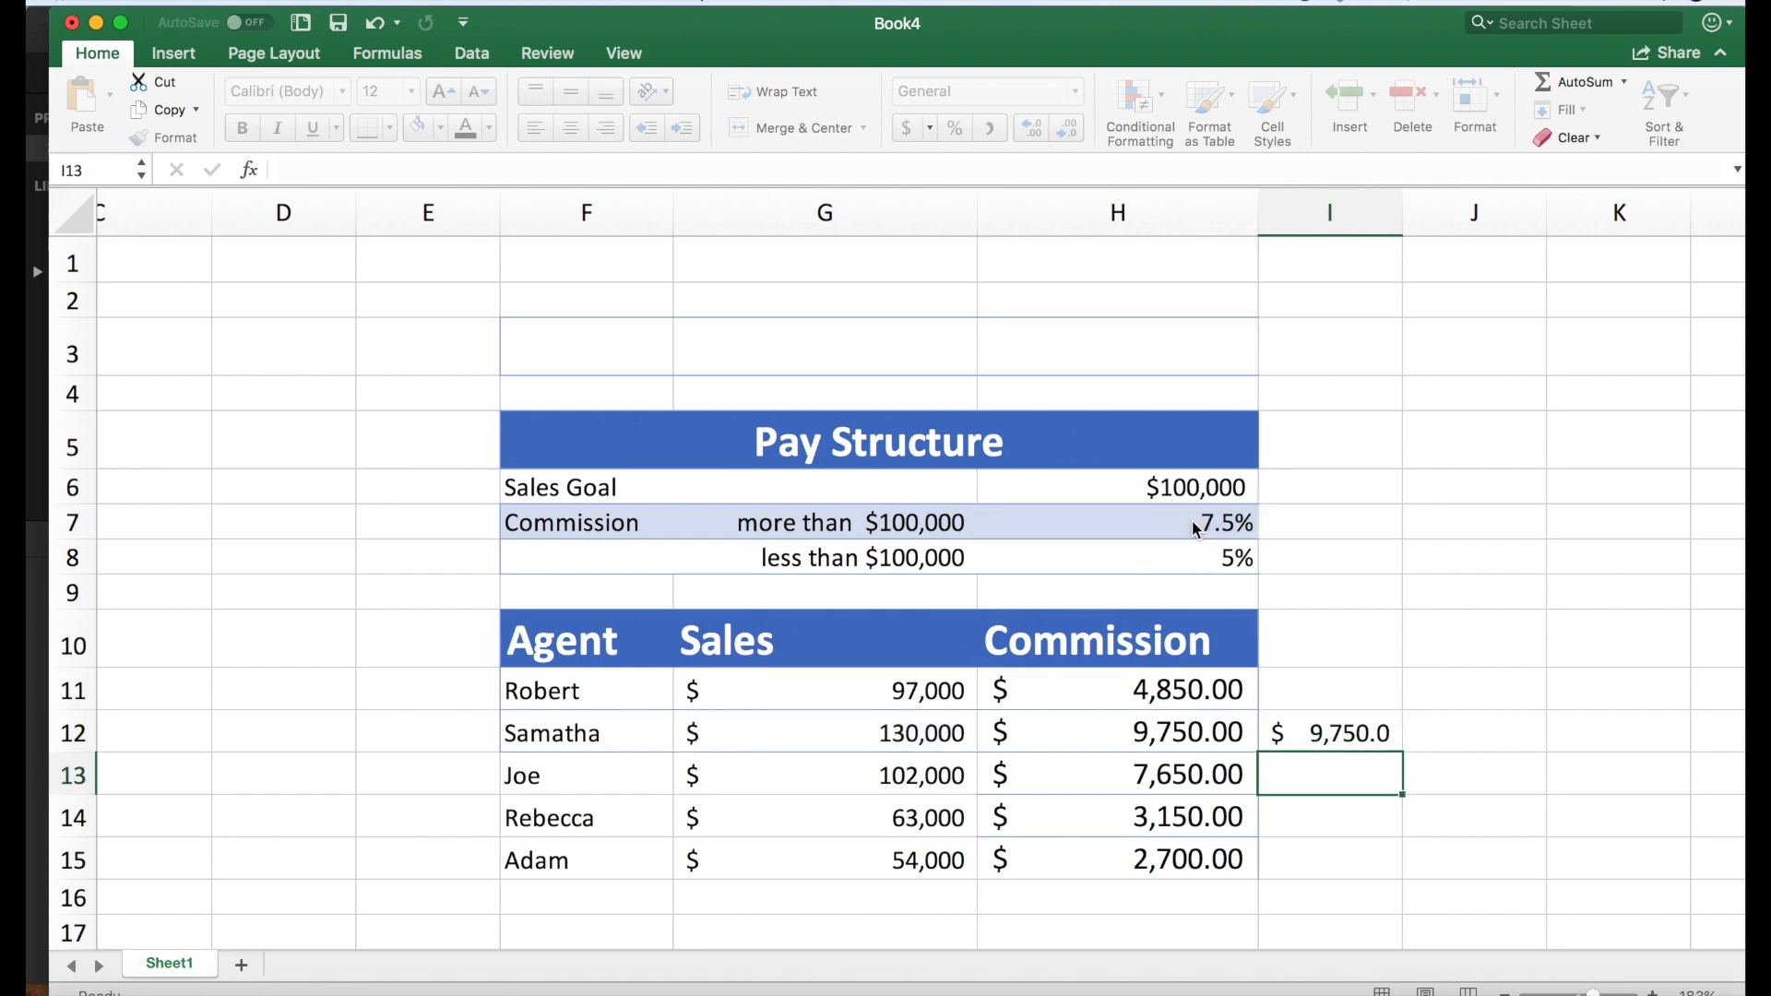
{"action": "left_click", "coordinate": [1245, 726]}
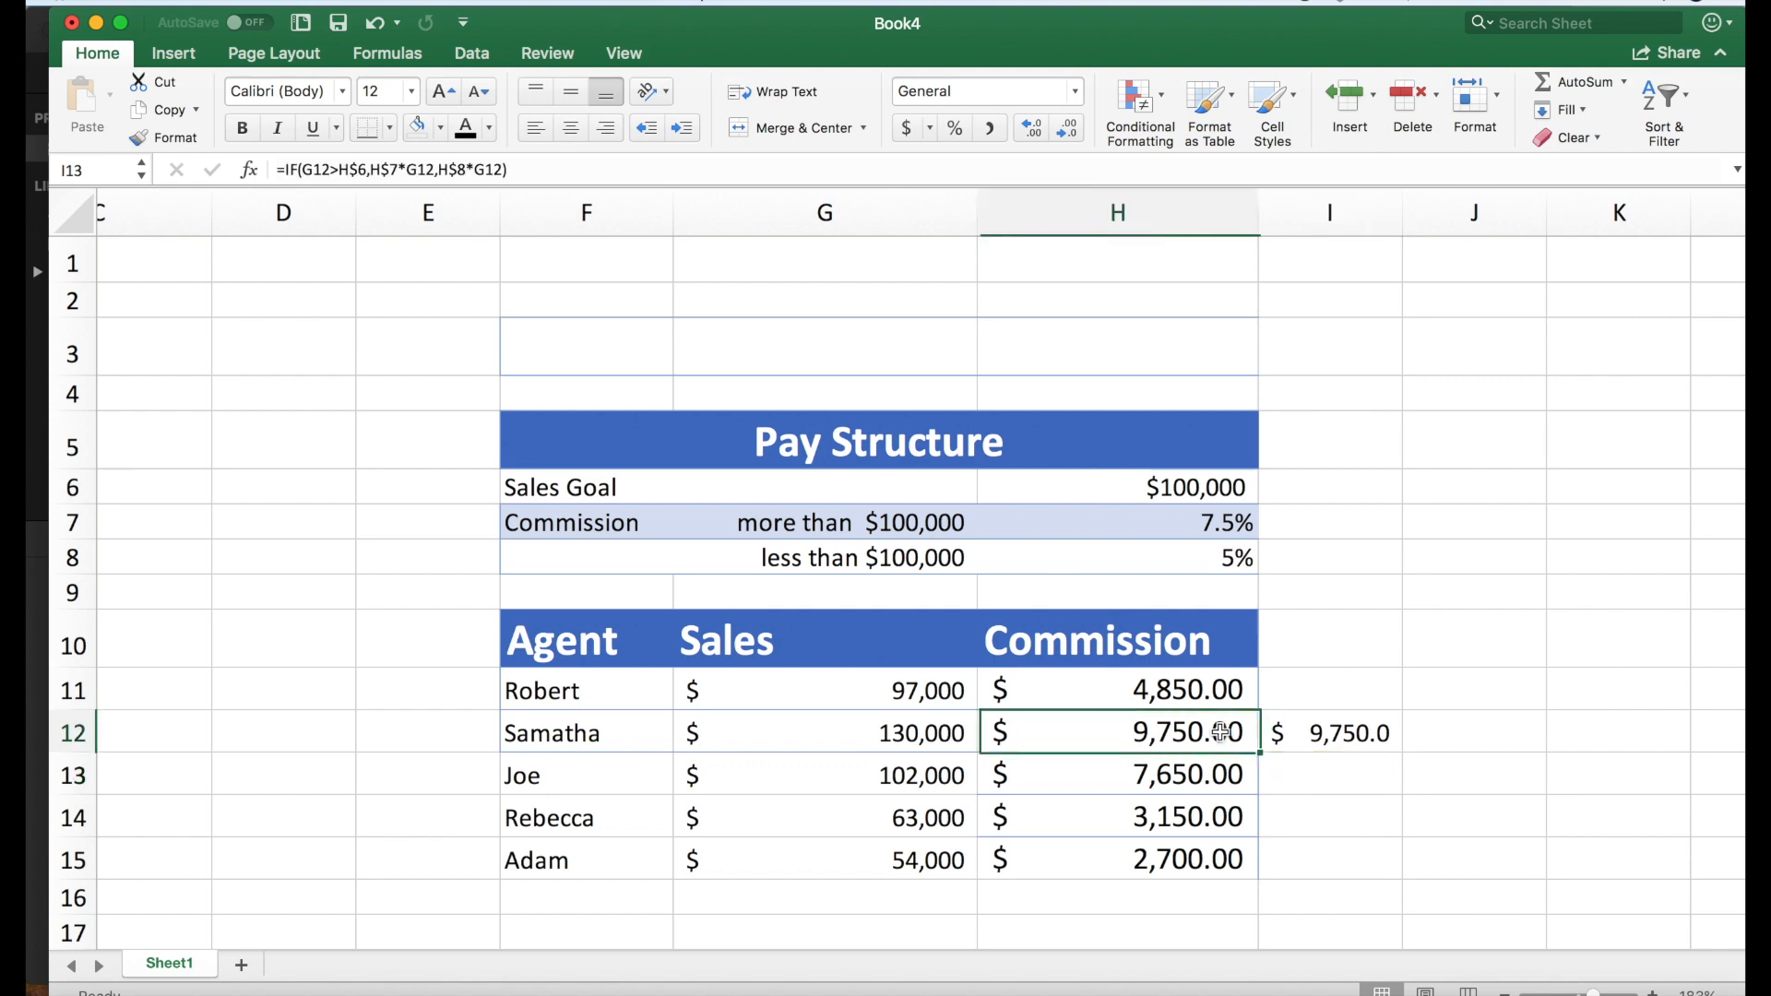
{"action": "left_click", "coordinate": [1316, 733]}
{"action": "key", "text": "super+z"}
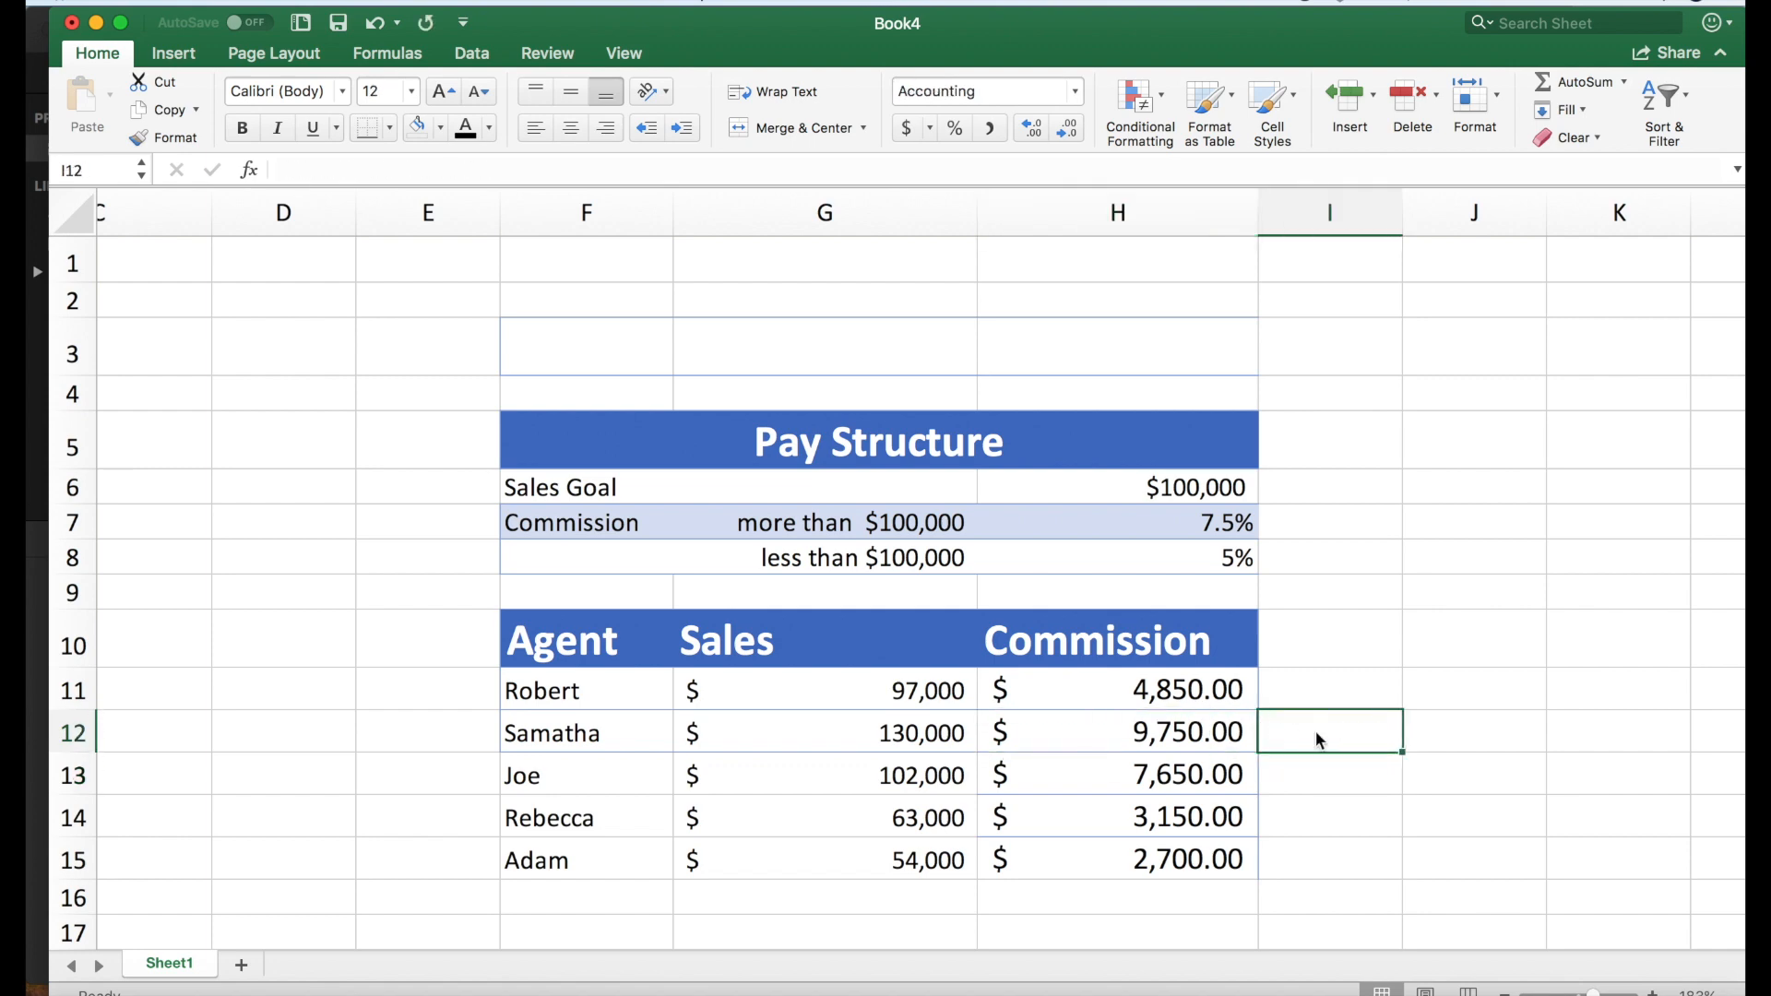